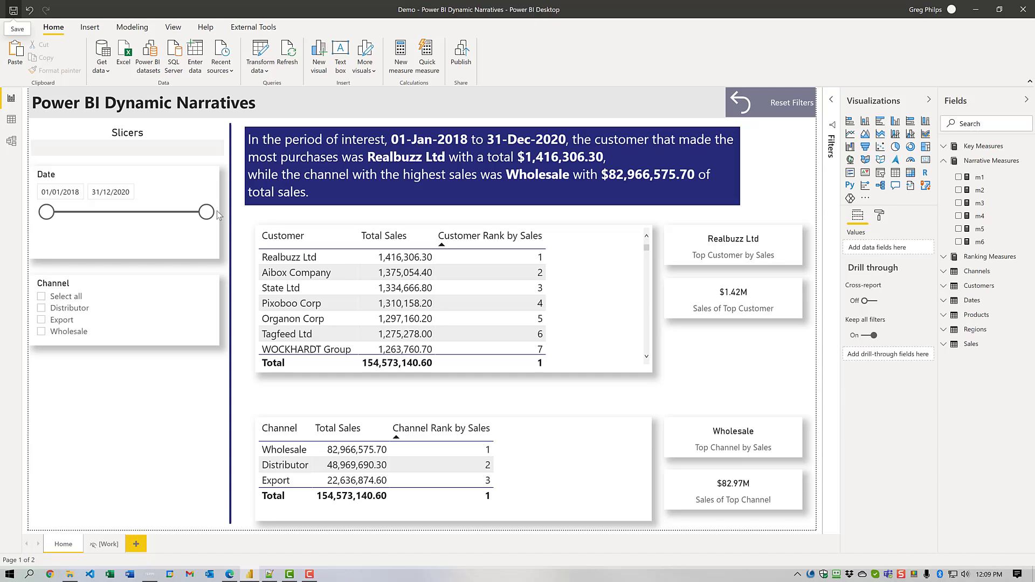
Test the report slicers by setting the period start to 01/09/2019 and filtering to Export, then clear all filters.
mouse_move(209, 216)
left_mouse_down()
mouse_move(154, 213)
mouse_move(207, 213)
left_mouse_up()
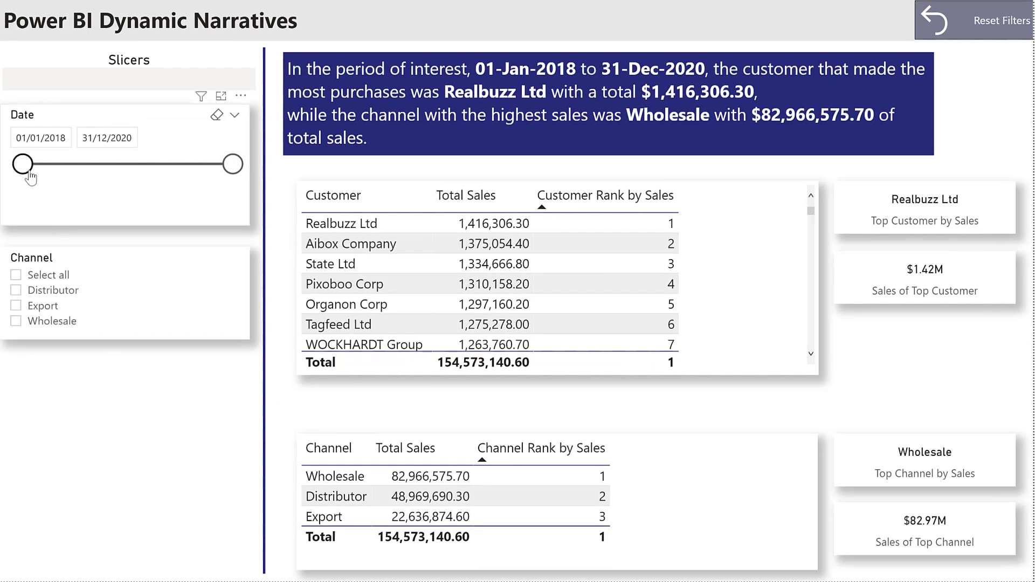
left_click_drag(22, 164, 139, 164)
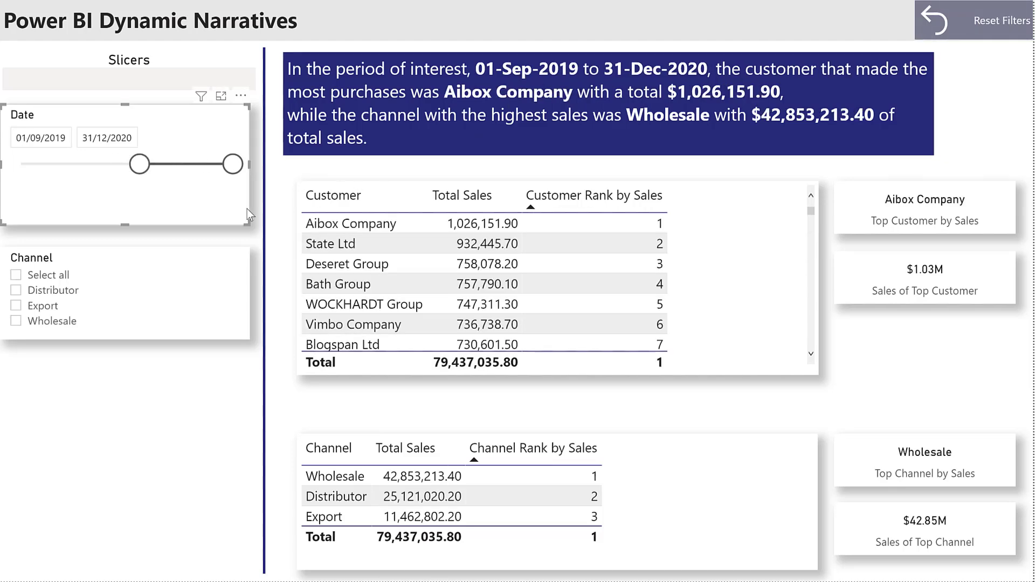
left_click(62, 307)
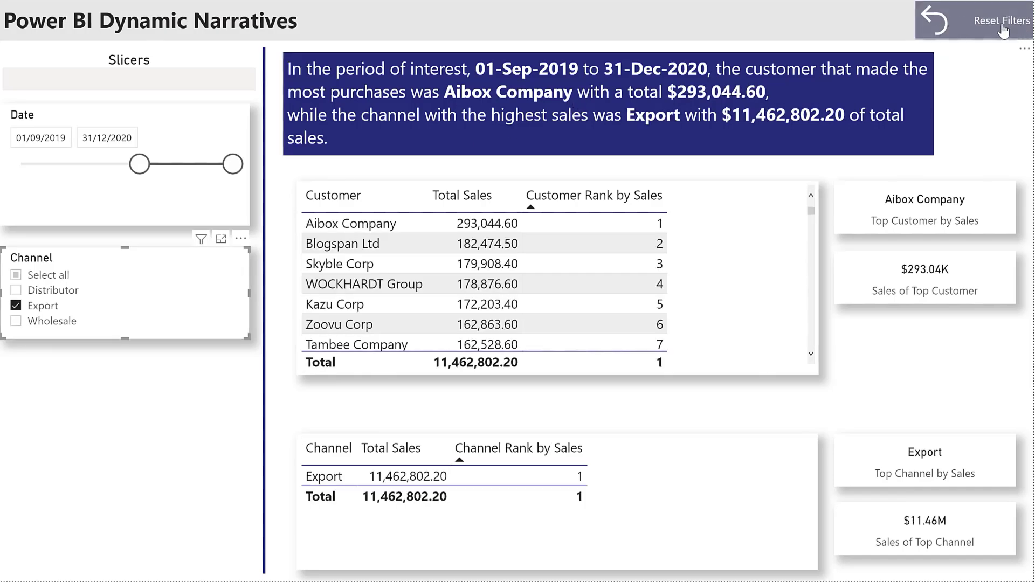
left_click(983, 30, "ctrl")
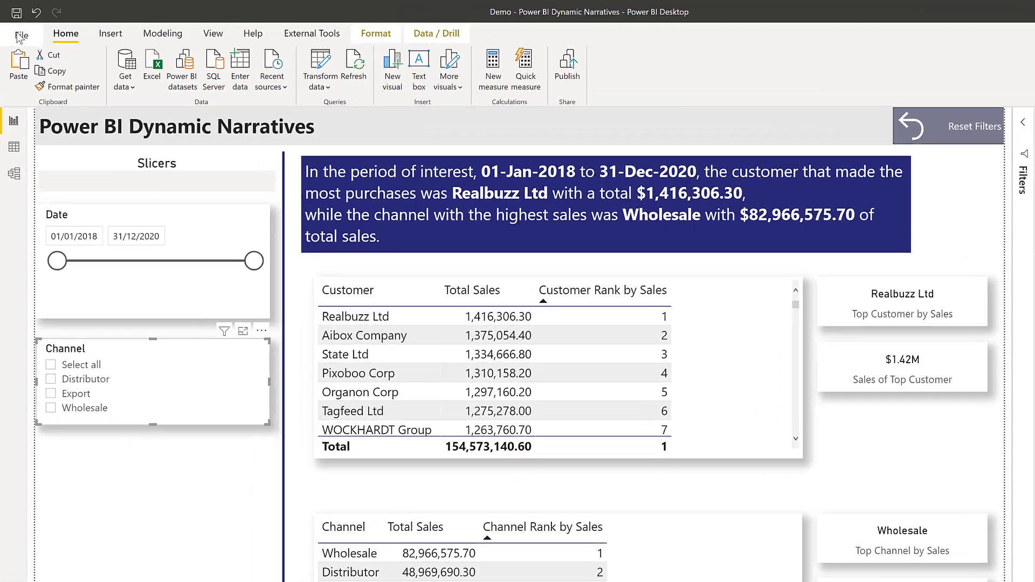
Check that Smart narrative visual is enabled under Preview features, then go to the Work page.
left_click(16, 28)
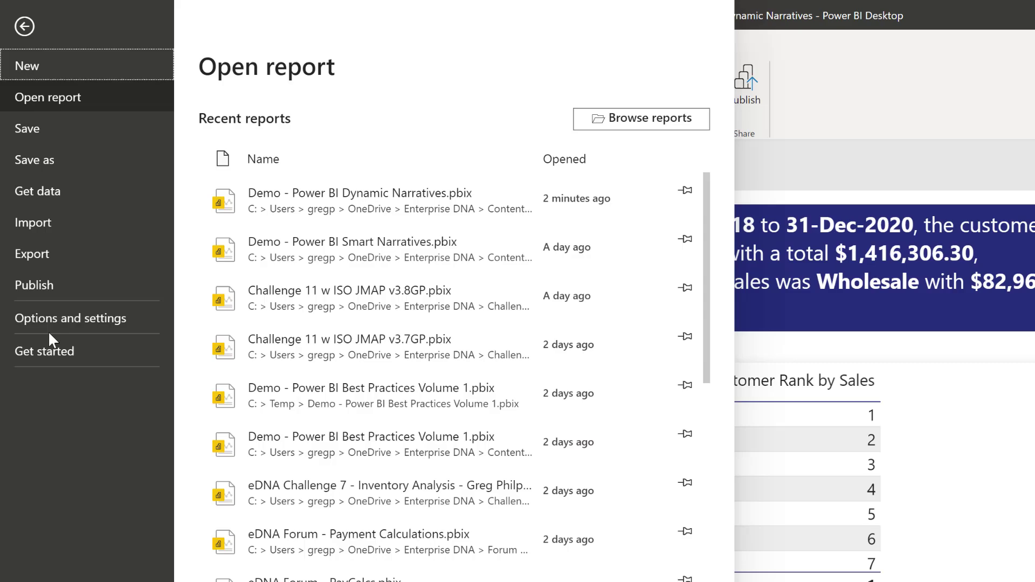
left_click(55, 318)
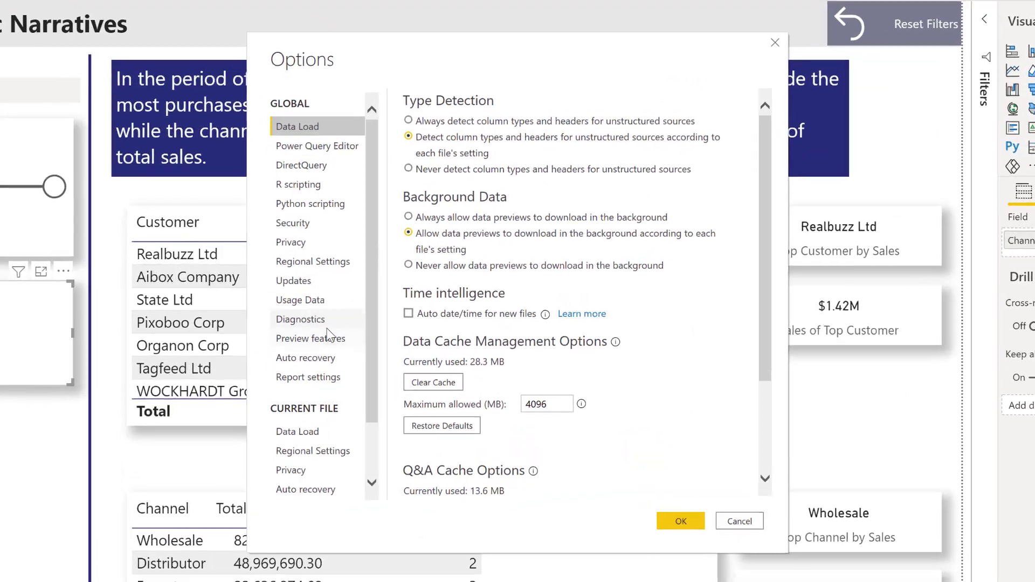
left_click(378, 317)
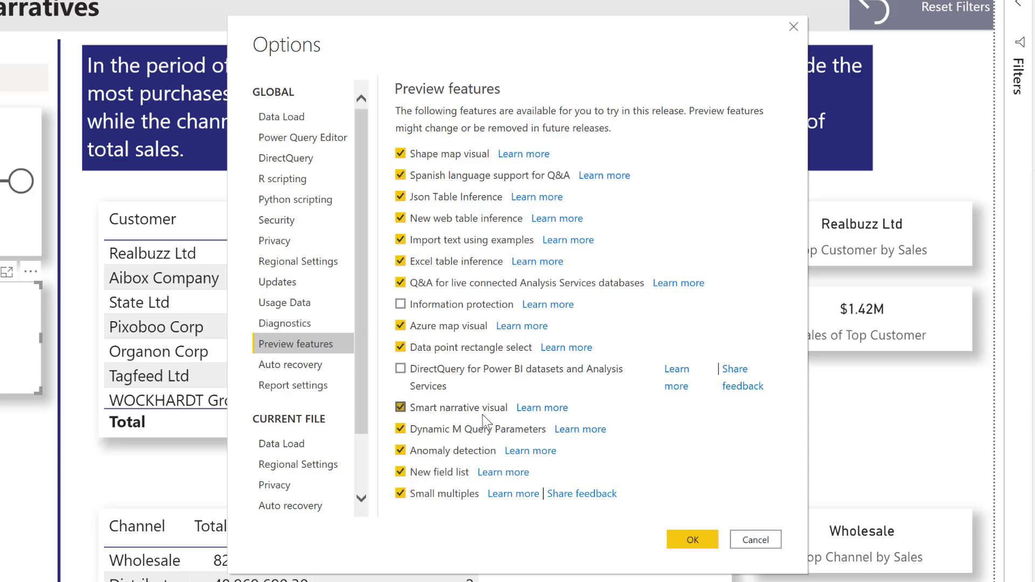
left_click(755, 539)
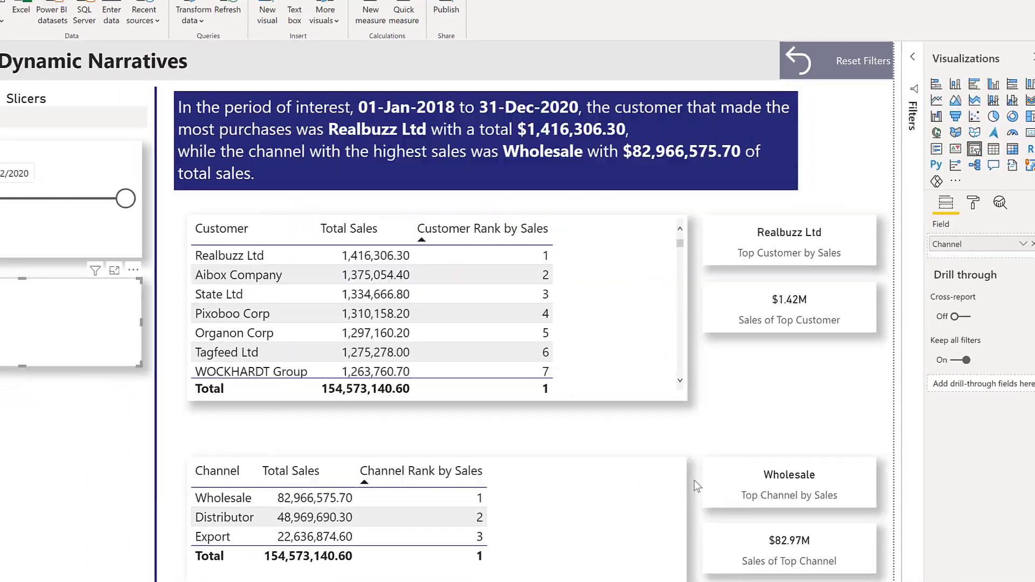
left_click(104, 544)
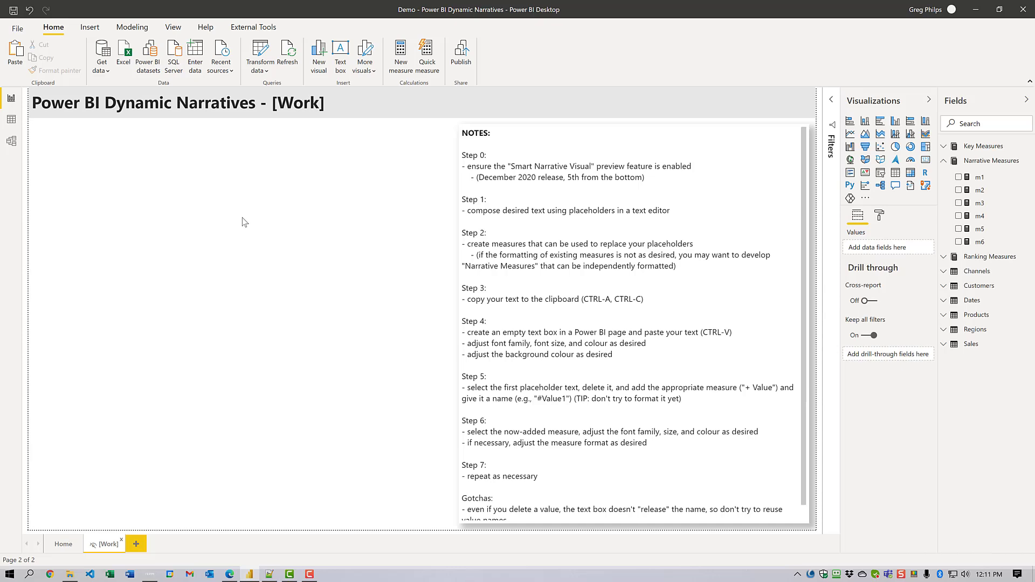
left_click(269, 574)
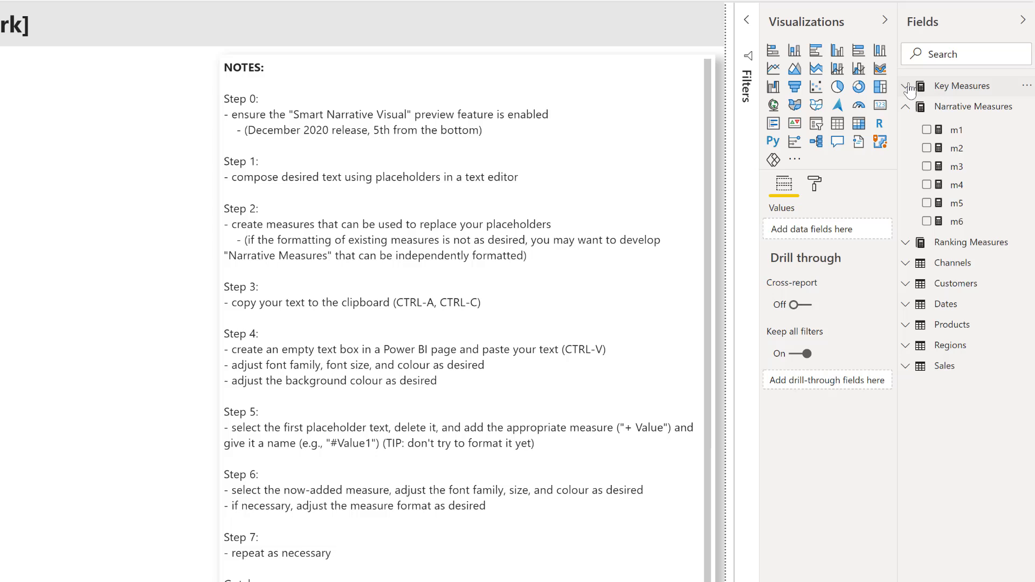
left_click(908, 88)
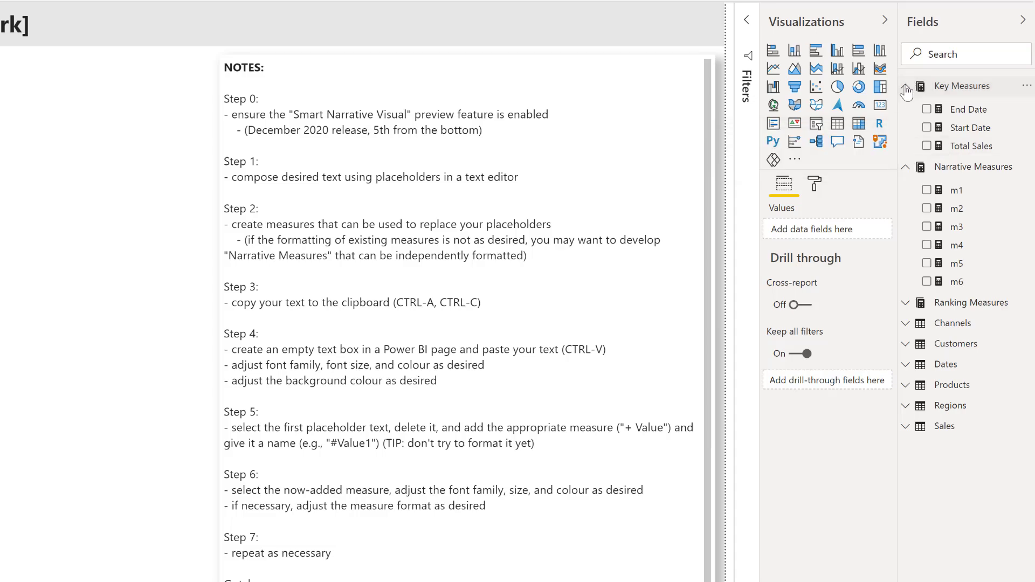
left_click(906, 86)
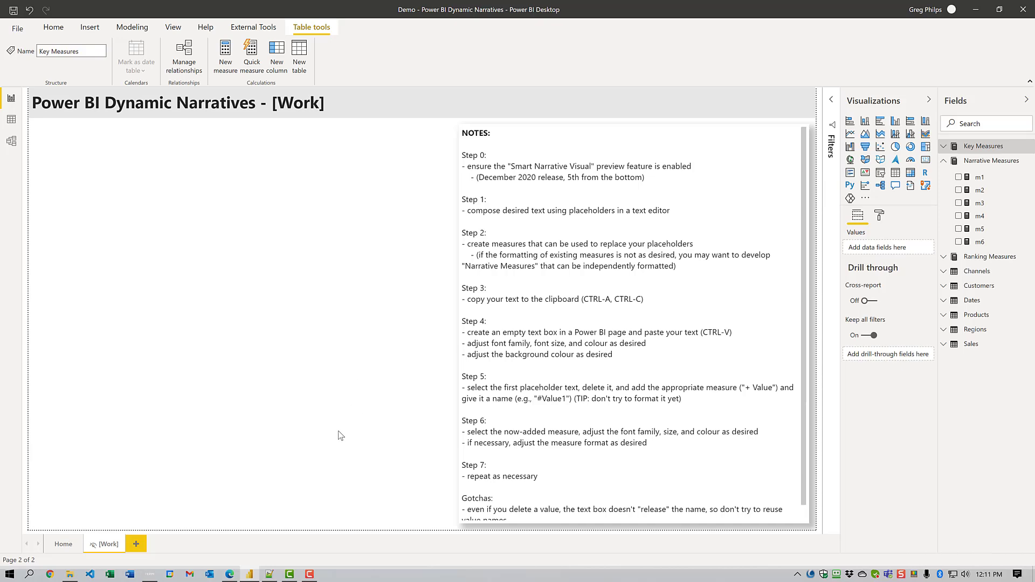
Bring up the placeholder narrative text file in Notepad++, then minimize it to return to the report.
left_click(269, 574)
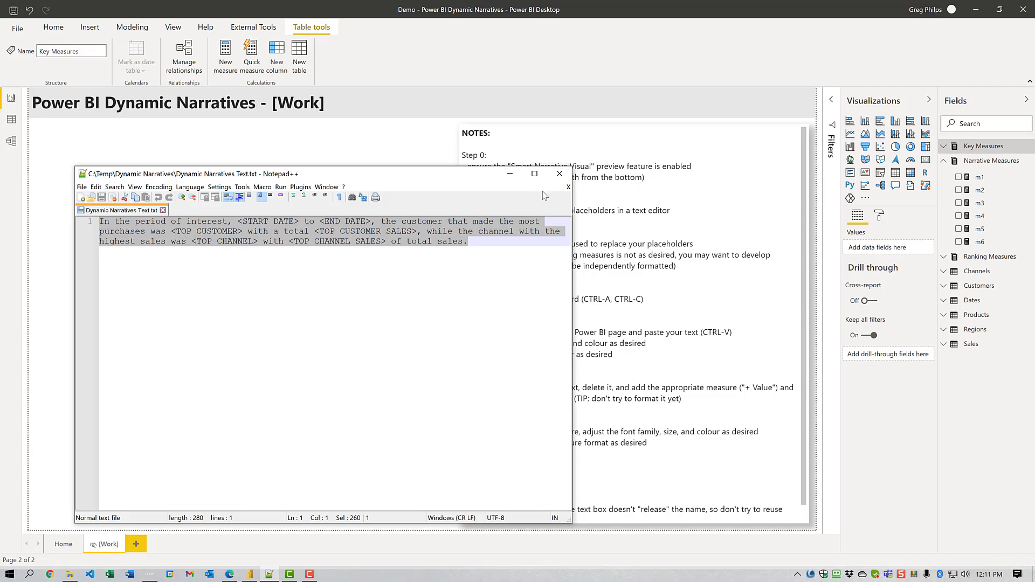
left_click(510, 175)
left_click(381, 156)
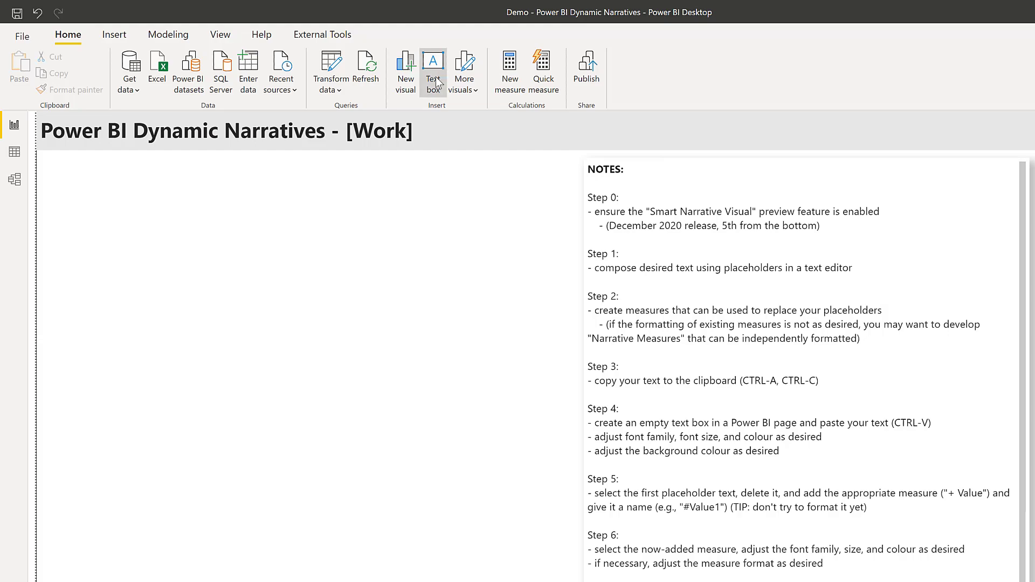
Insert a text box in the upper-left area, paste the placeholder narrative, and select all its text.
left_click(433, 78)
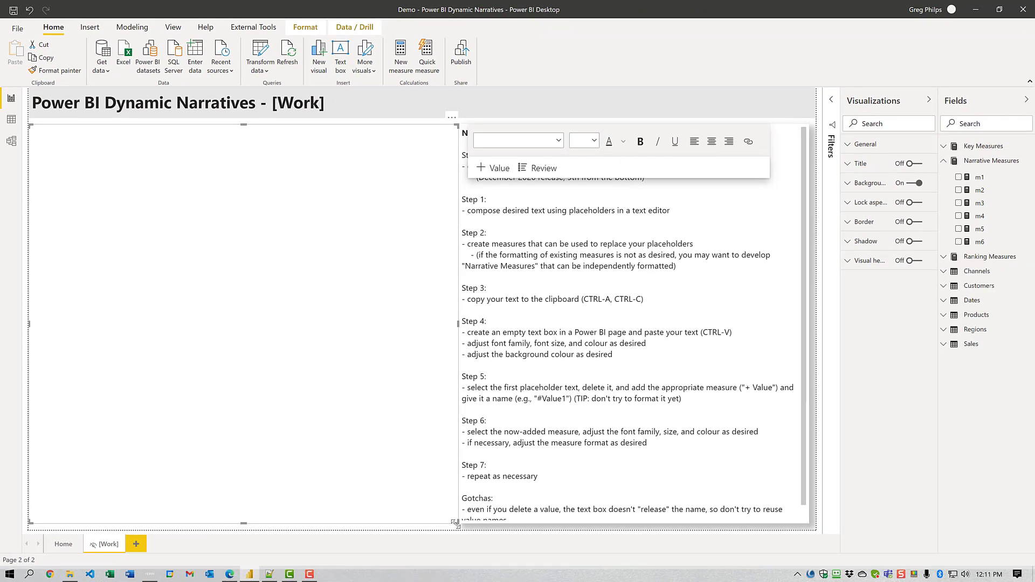
left_click(431, 494)
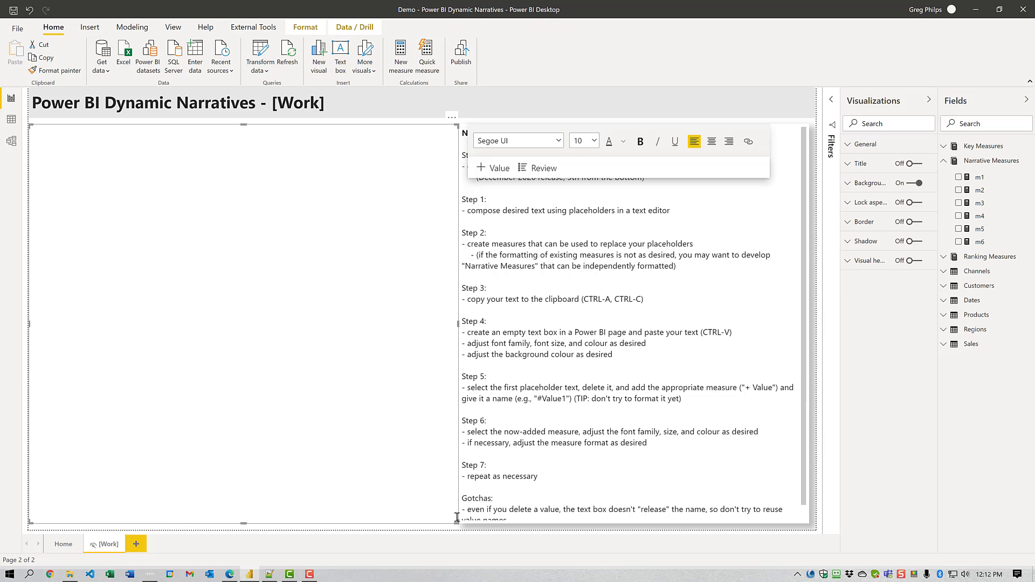
left_click_drag(457, 522, 379, 242)
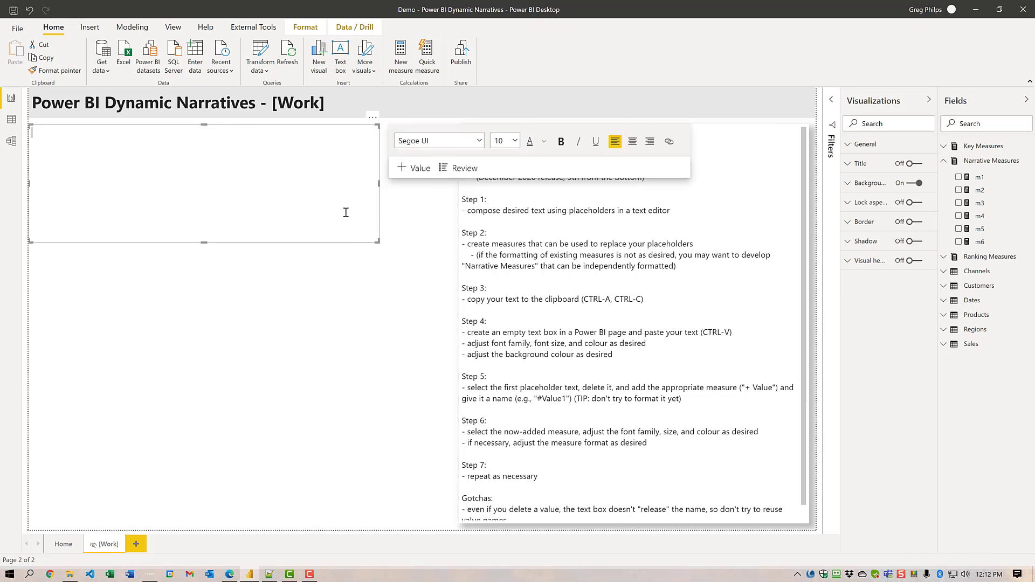
type("In the period of interest, <START DATE> to <END DATE>, the customer that made the most purchases was <TOP CUSTOMER> with a total <TOP CUSTOMER SALES>, while the channel with the highest sales was <TOP CHANNEL> with <TOP CHANNEL SALES> of total sales.")
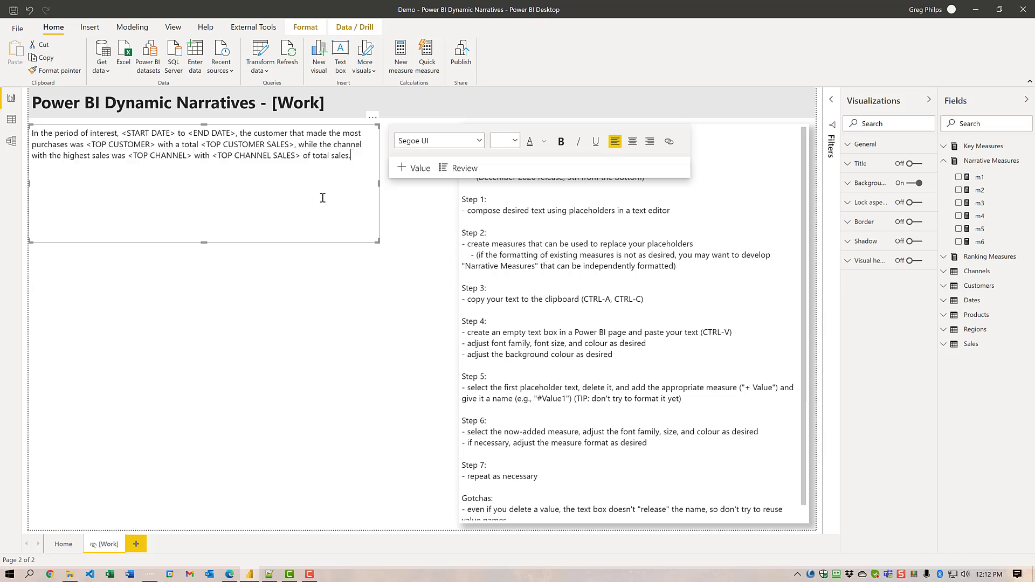
left_click_drag(354, 162, 67, 200)
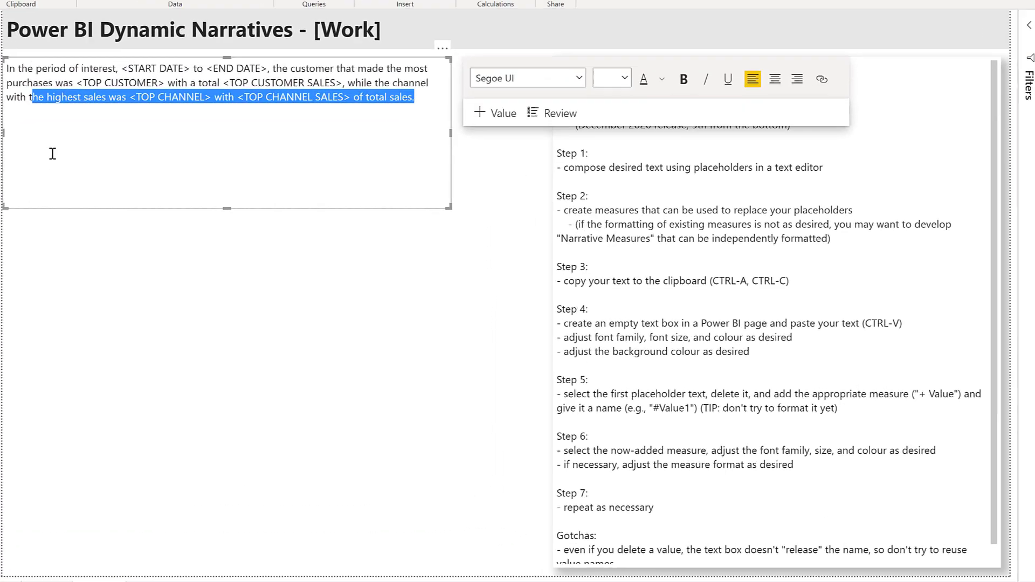
key("ctrl+a")
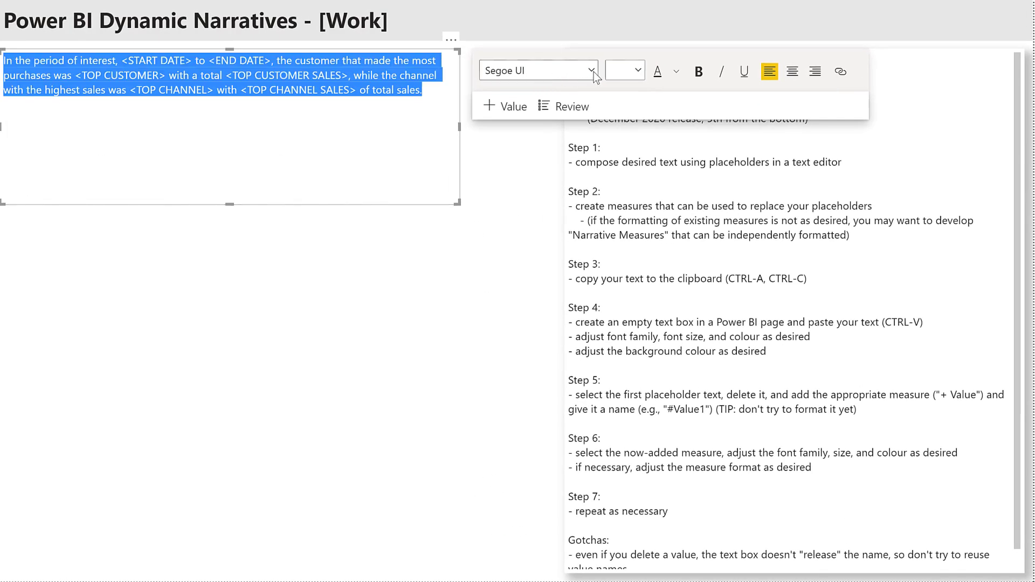
Set the narrative text to size 16 in white.
left_click(594, 72)
left_click(640, 74)
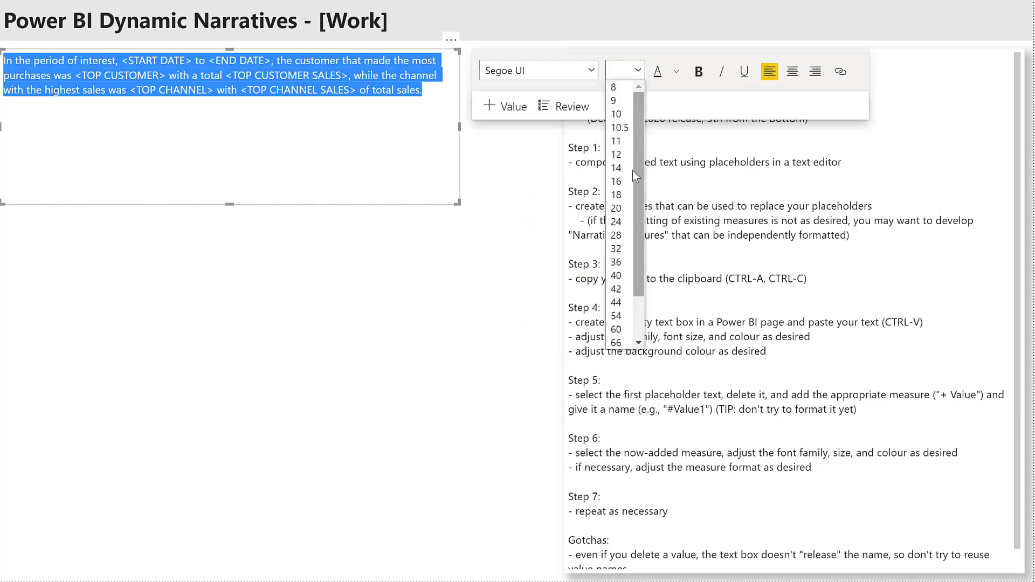
left_click(616, 181)
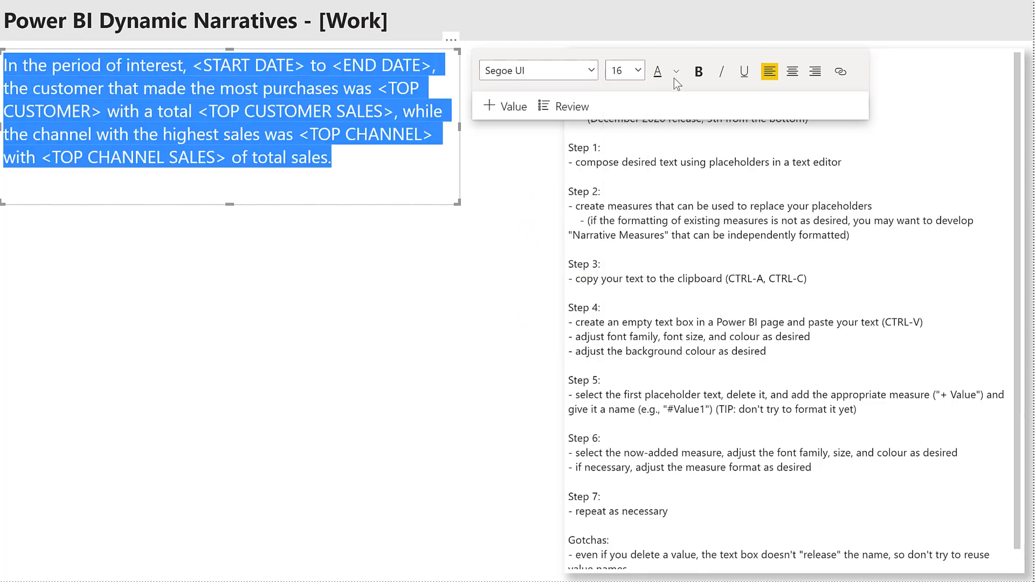
left_click(677, 71)
left_click(677, 107)
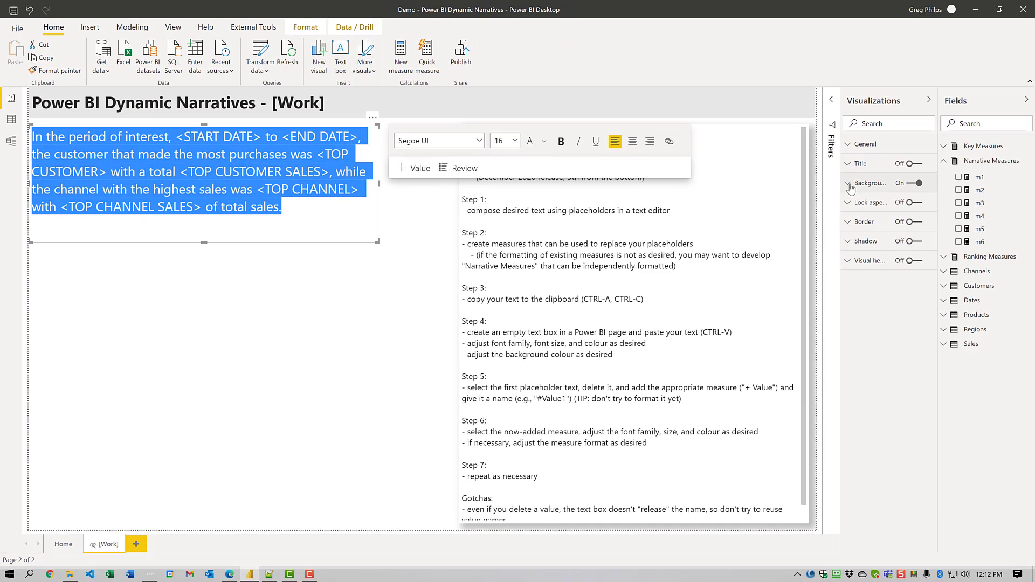
Give the text box a dark-blue background.
left_click(851, 184)
left_click(866, 215)
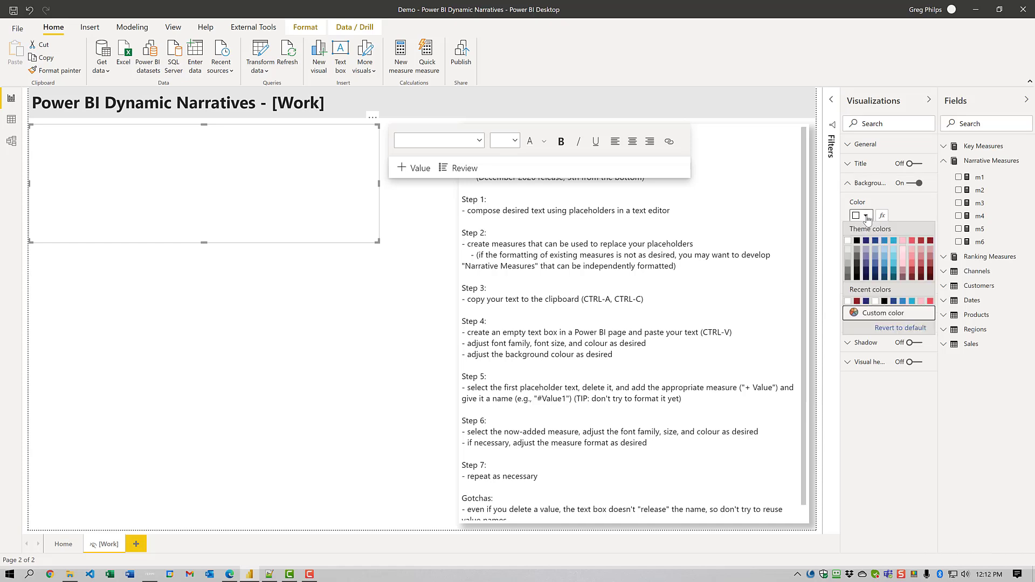
left_click(875, 241)
left_click(382, 266)
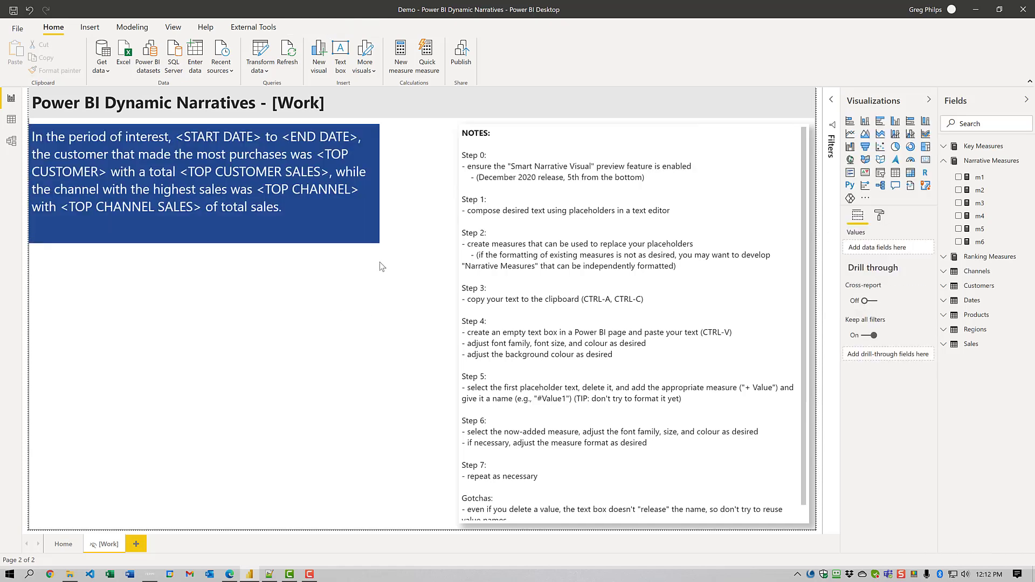
left_click(377, 241)
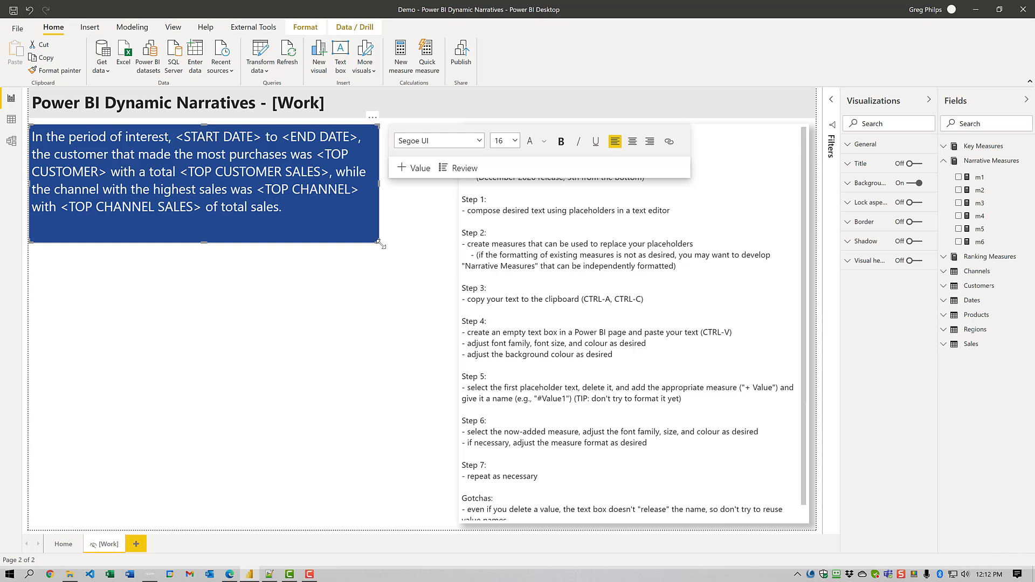
Widen the text box and replace <START DATE> with a dynamic value from measure m1 named Value1.
left_click_drag(382, 245, 427, 263)
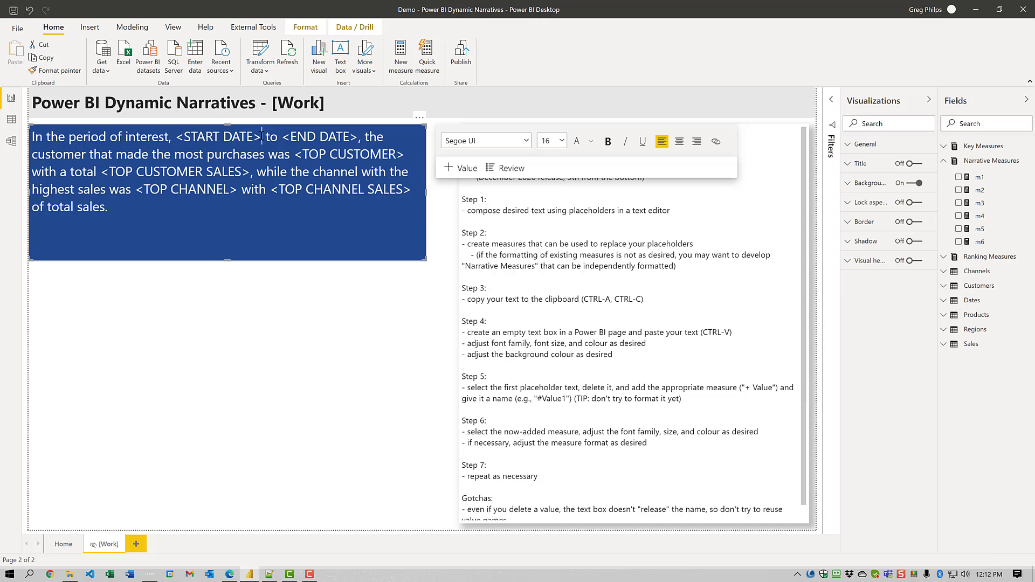
left_click_drag(262, 136, 179, 140)
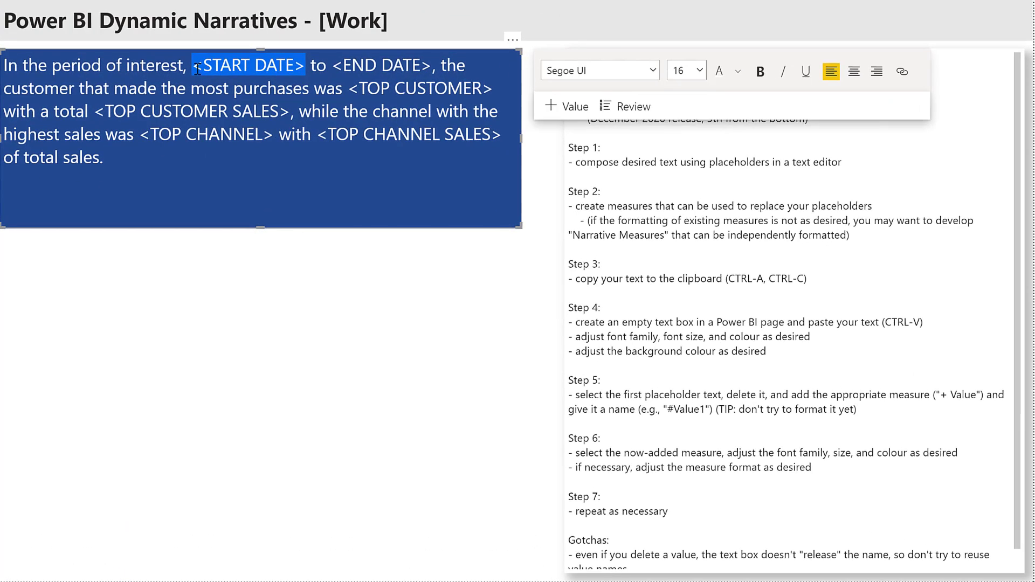
key("Delete")
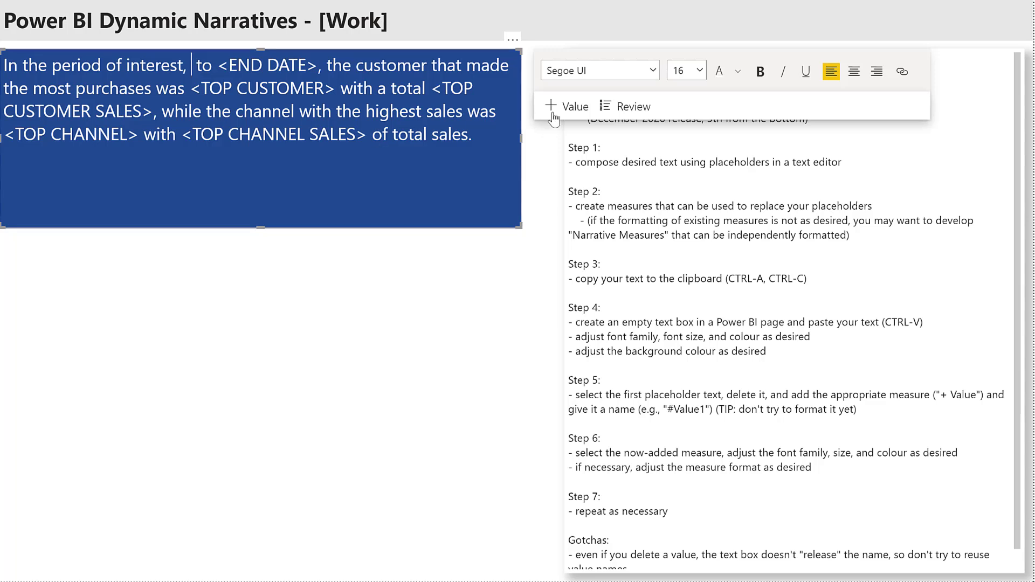
left_click(575, 108)
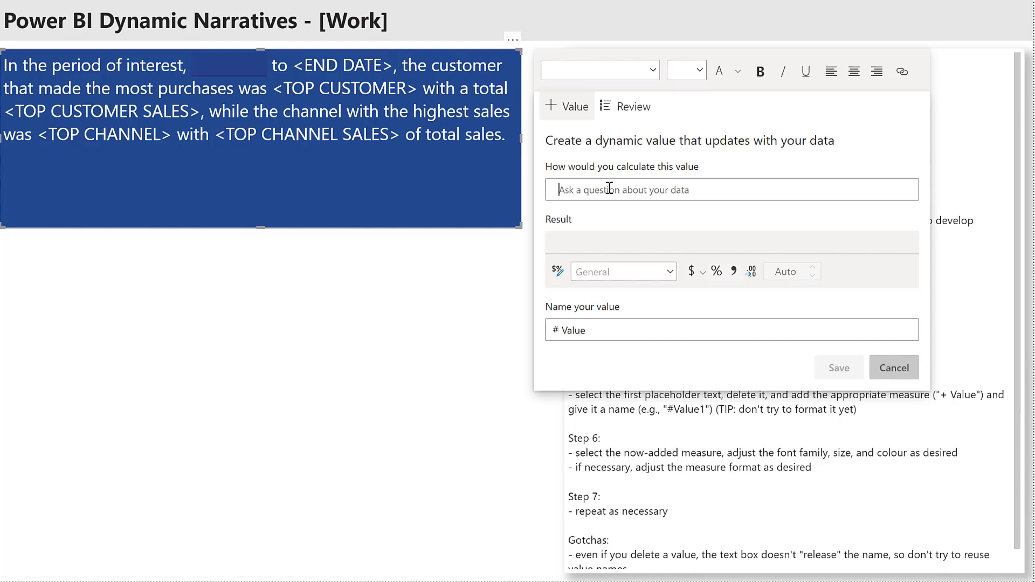
type("m1")
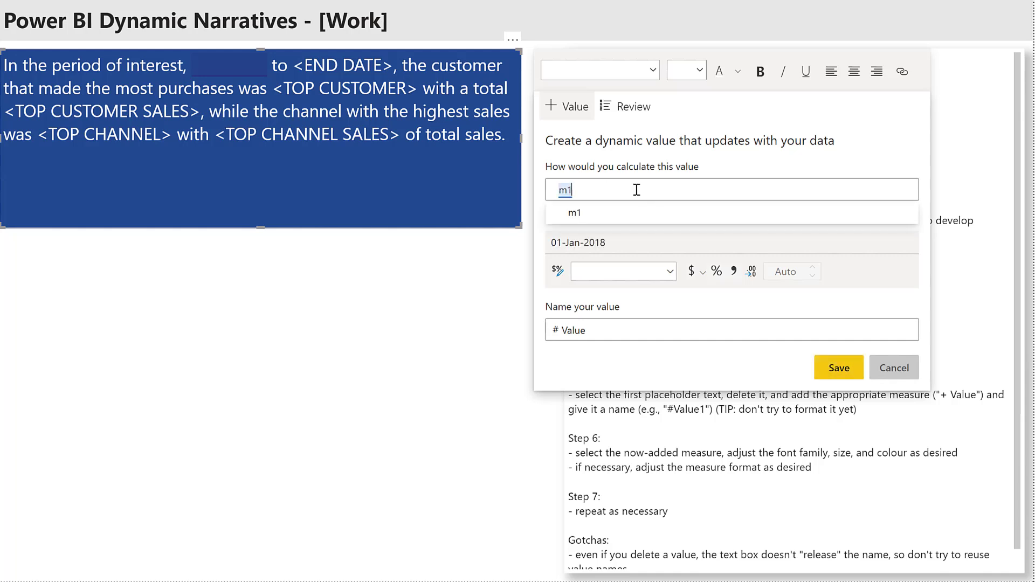
left_click(574, 216)
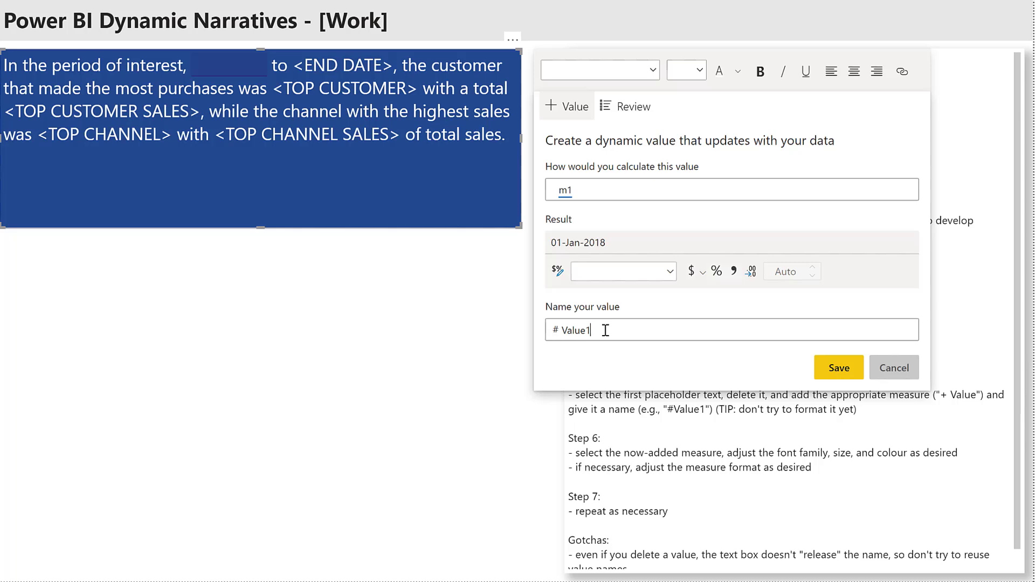
left_click(841, 369)
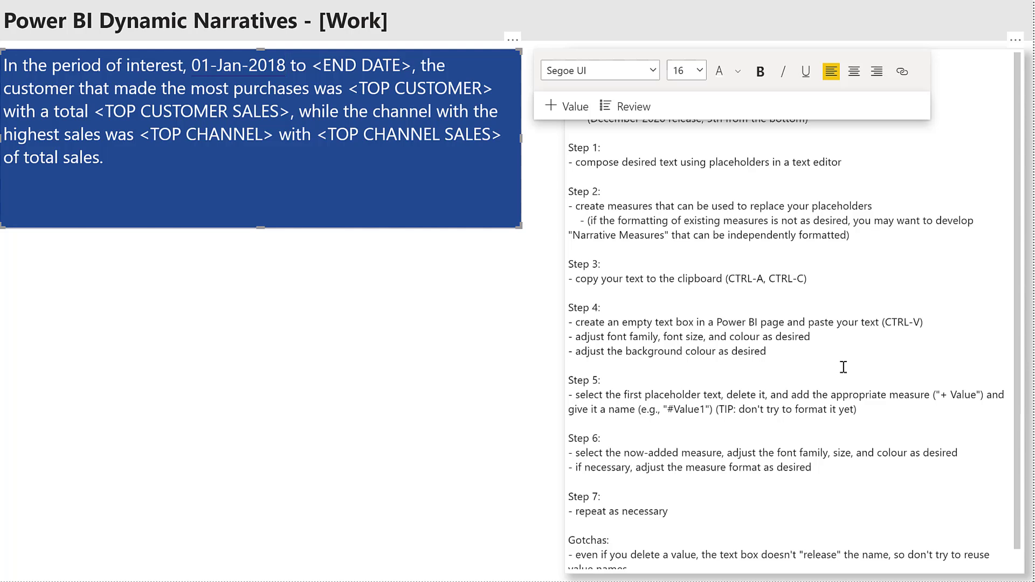
Format the 01-Jan-2018 value as 20-pt Segoe (Bold) in red.
key("shift+Left")
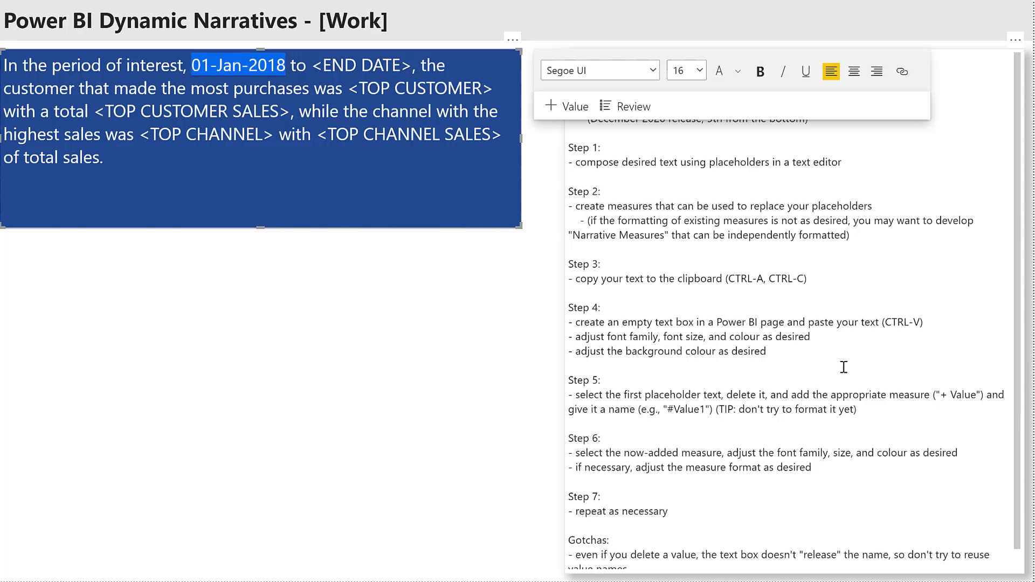
left_click(652, 72)
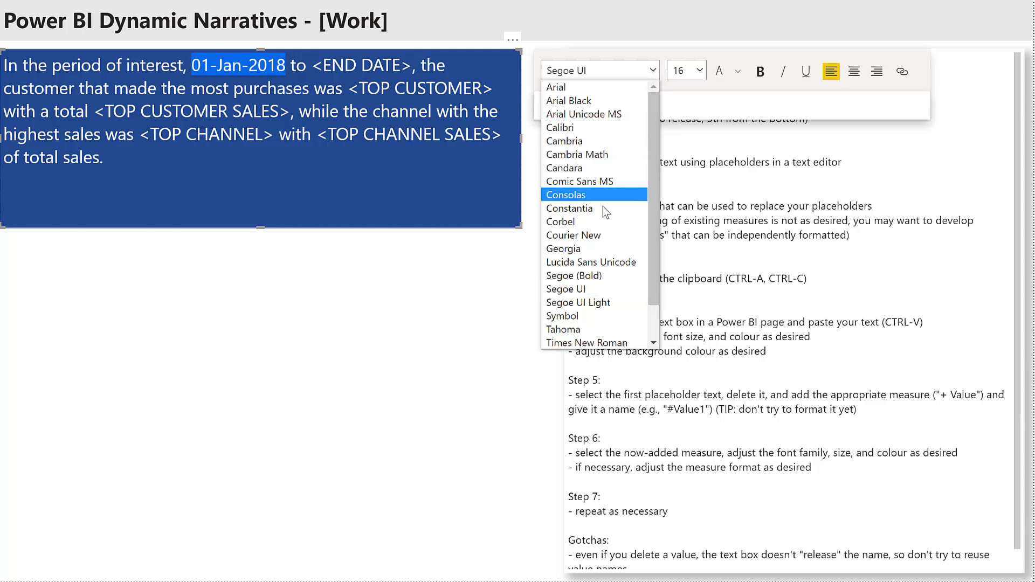
left_click(597, 274)
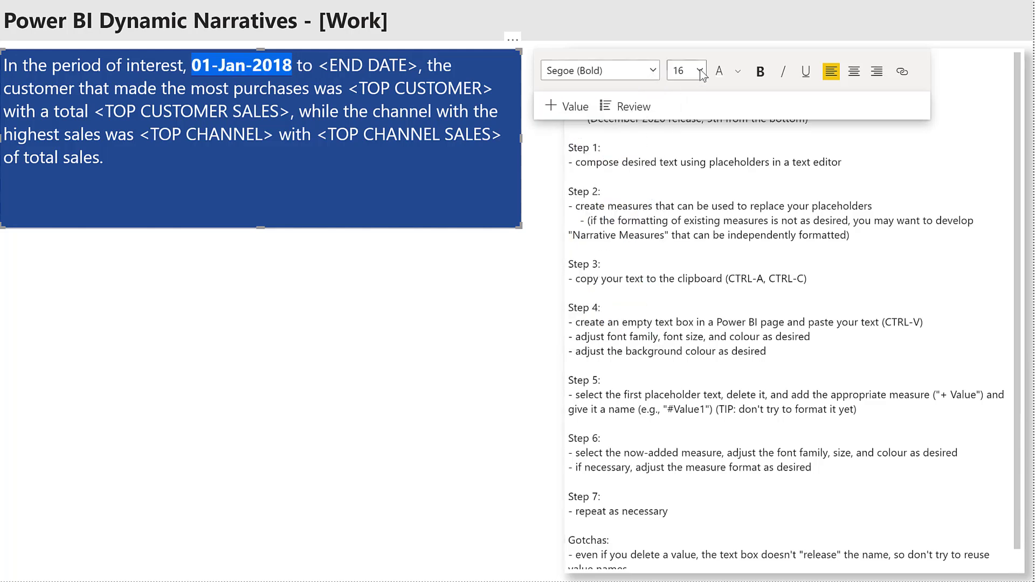
left_click(700, 71)
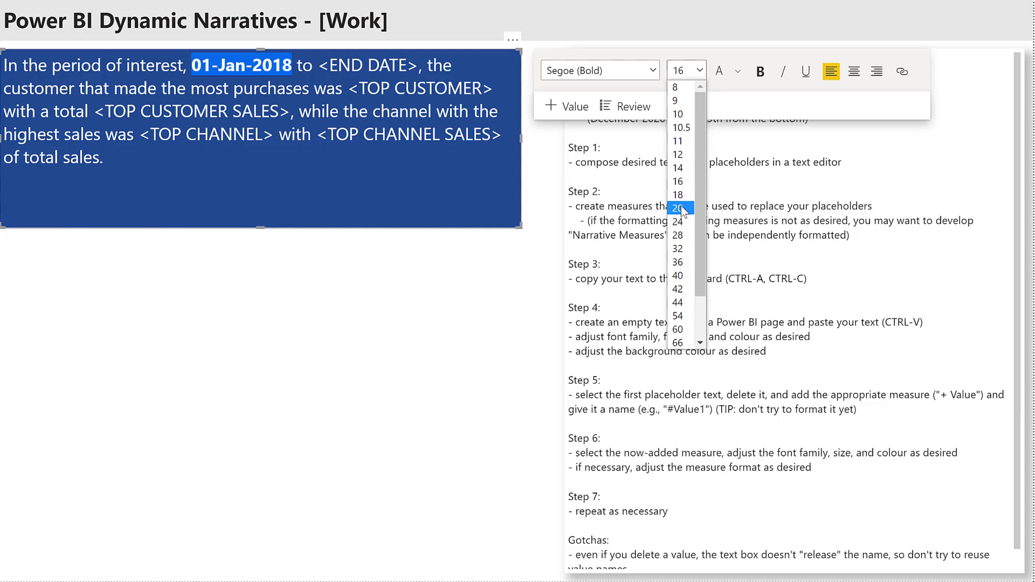
left_click(681, 210)
left_click(738, 71)
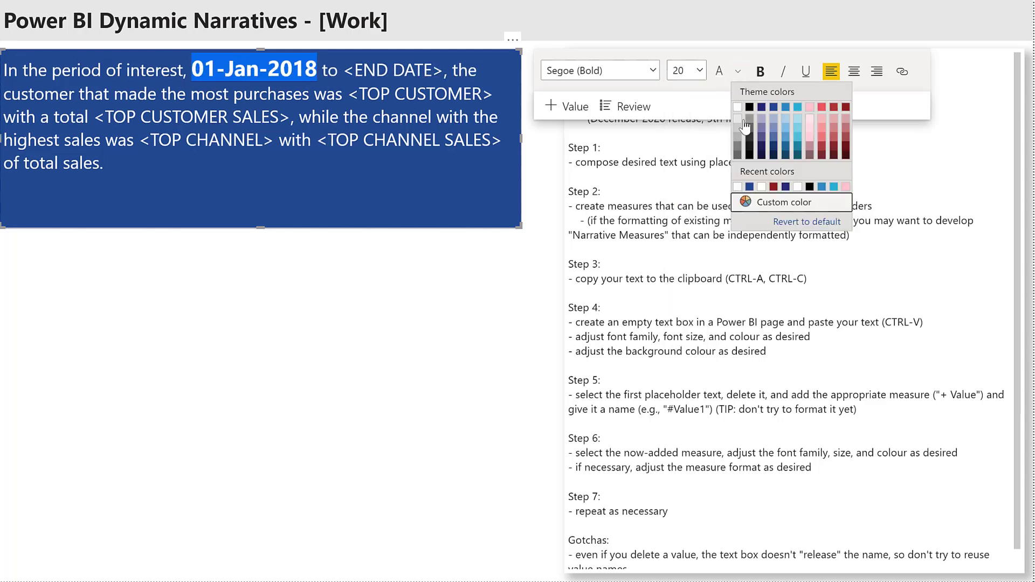
left_click(845, 108)
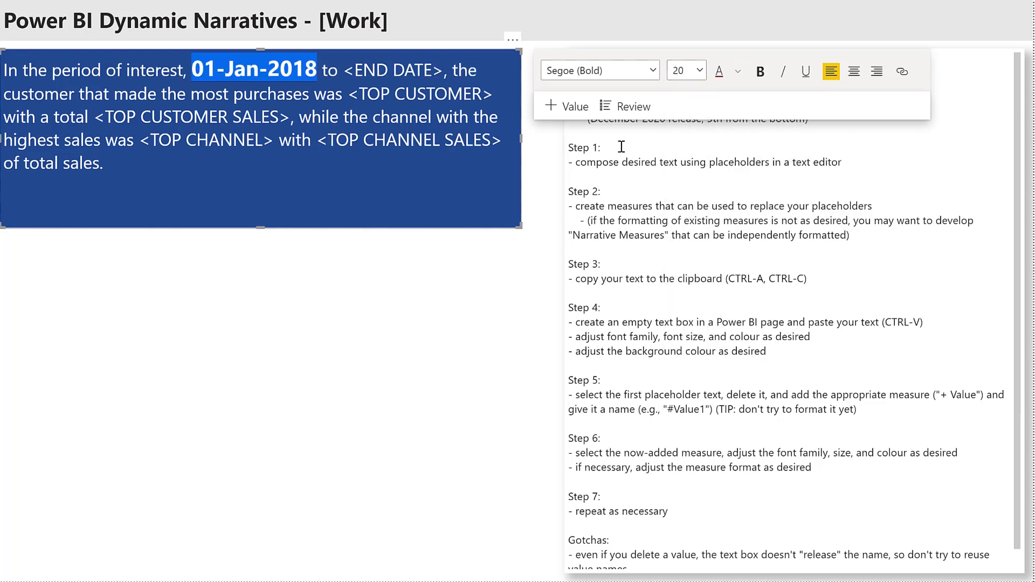
left_click(477, 190)
left_click(443, 71)
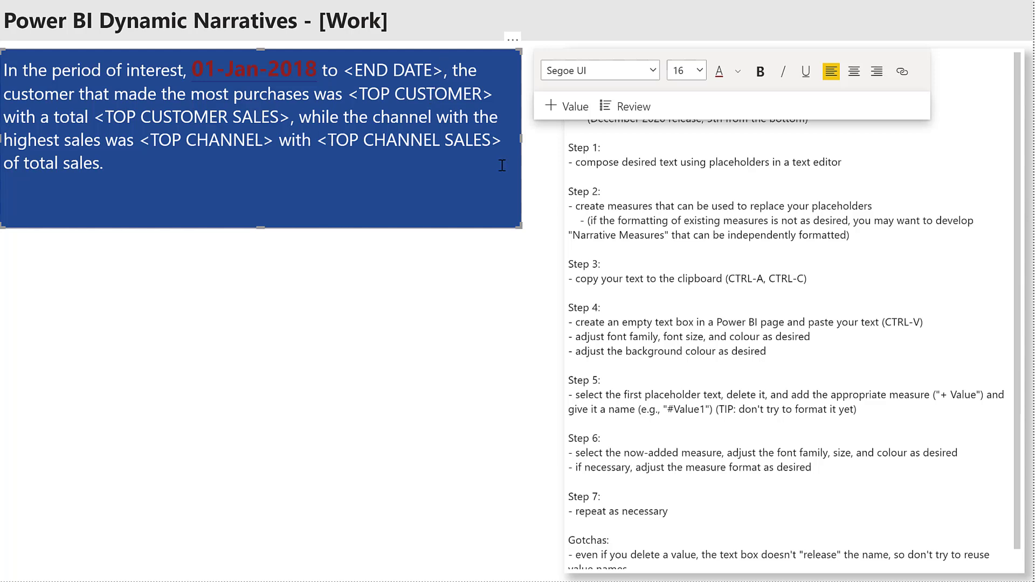
Swap the END DATE placeholder for a dynamic value from measure m2 named Value2.
key("shift+Left")
key("shift+Left")
key("shift+Left")
key("shift+Left")
key("shift+Left")
key("shift+Left")
key("shift+Left")
key("shift+Left")
key("shift+Left")
key("shift+Left")
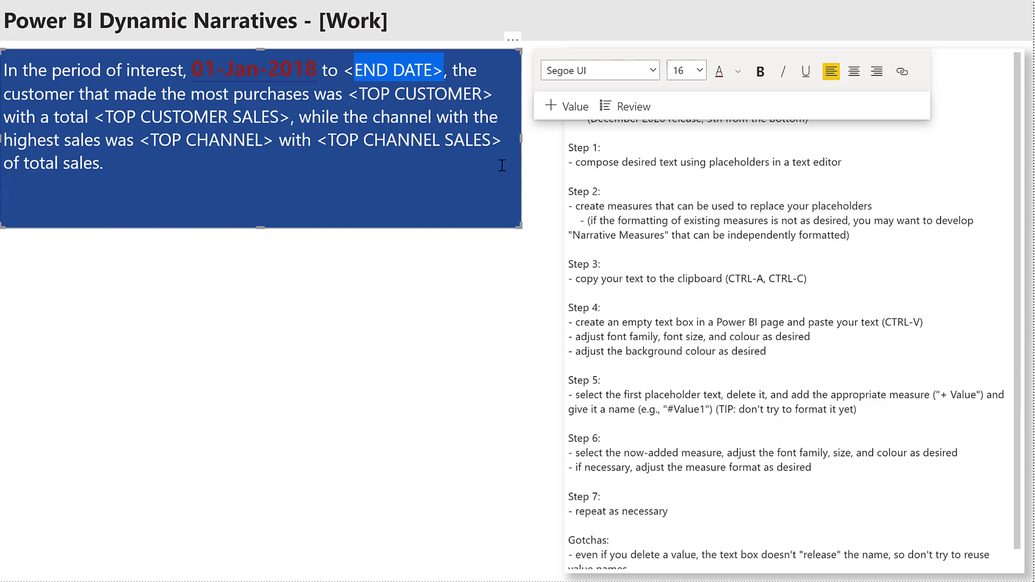
key("Delete")
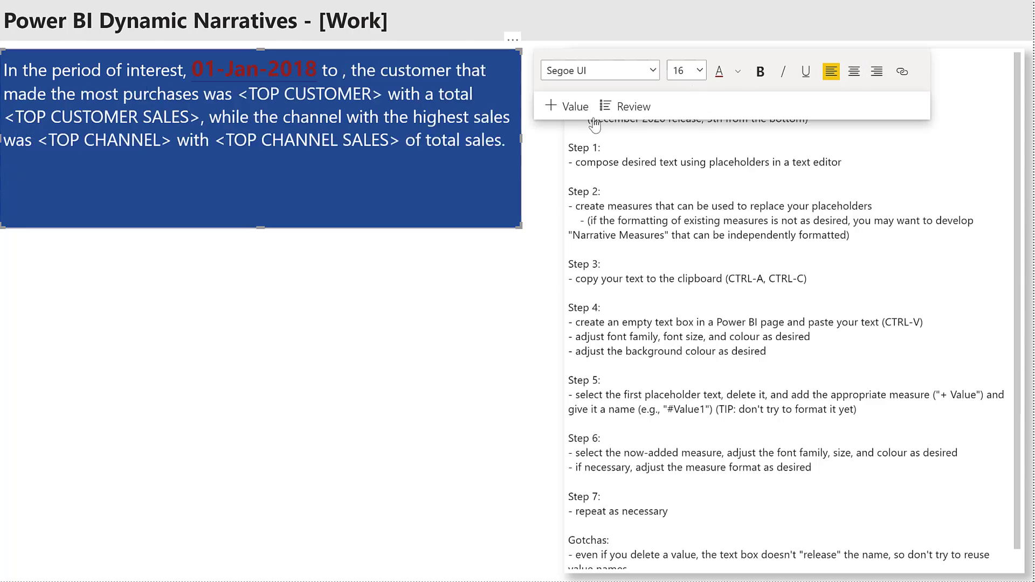
left_click(575, 108)
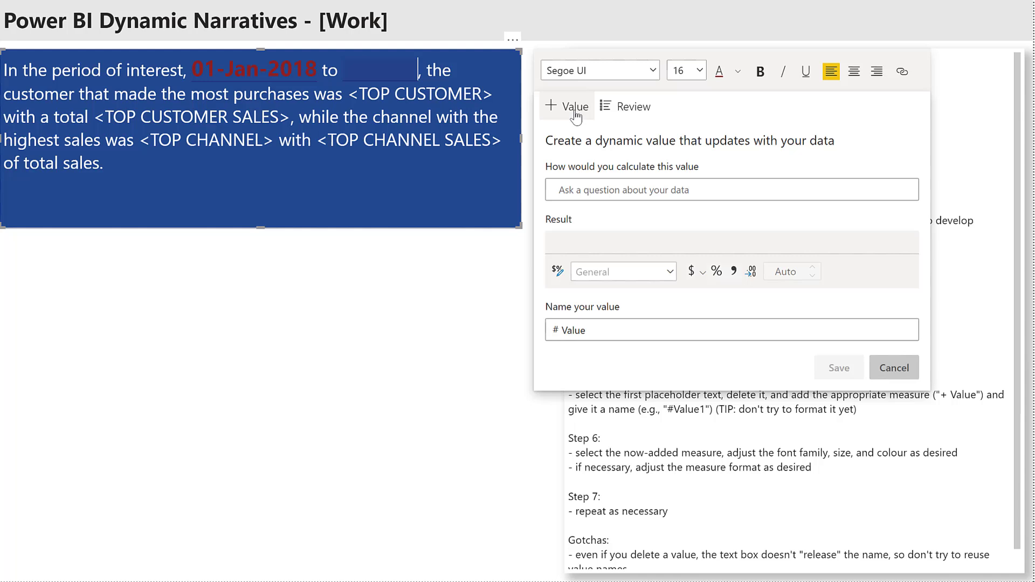
left_click(598, 192)
type("m2")
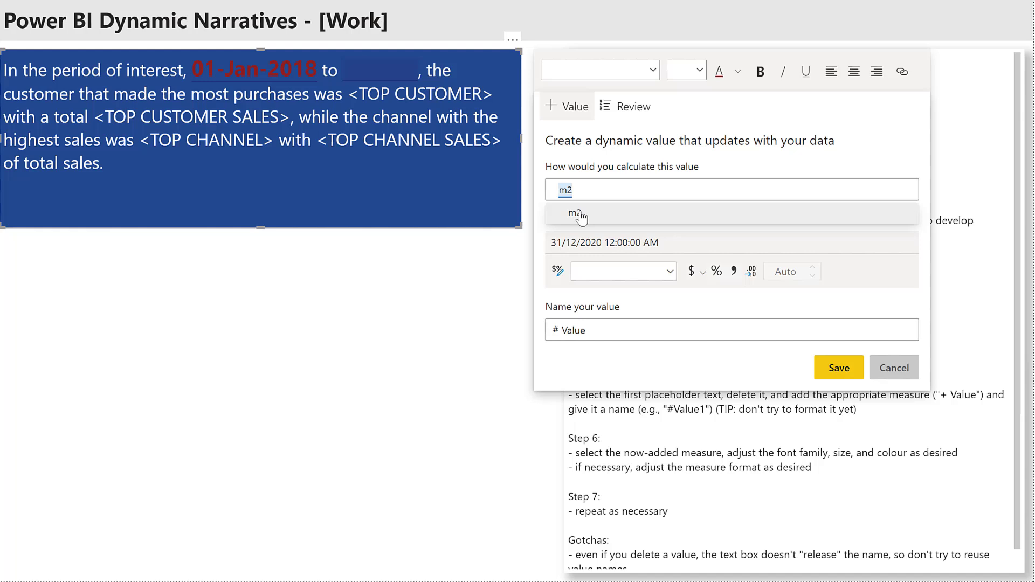
left_click(576, 213)
left_click(598, 329)
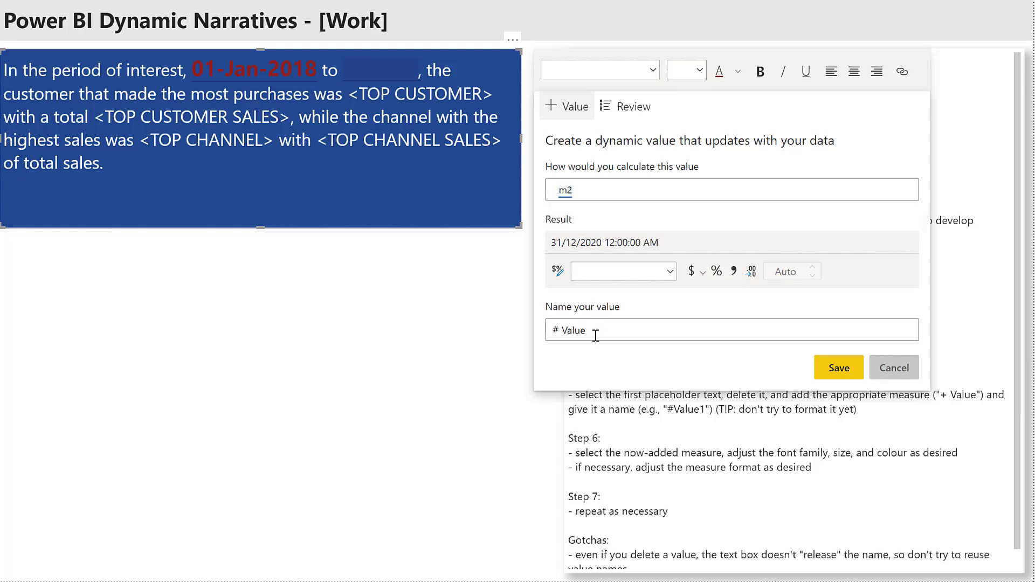
type("21")
key("BackSpace")
left_click(840, 369)
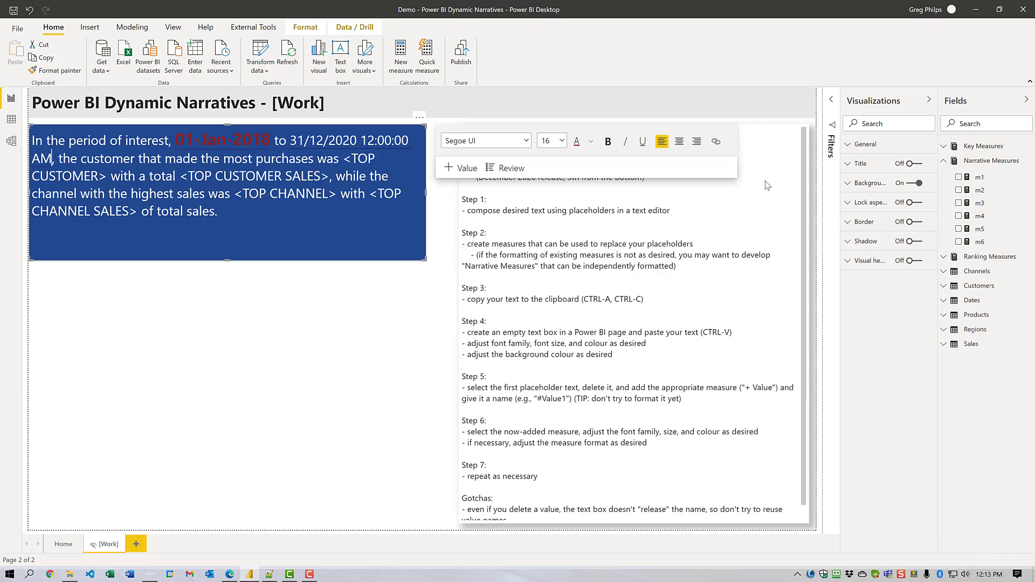
Give measure m2 the dd-mmm-yyyy format and restore the comma after 31-Dec-2020.
left_click(980, 190)
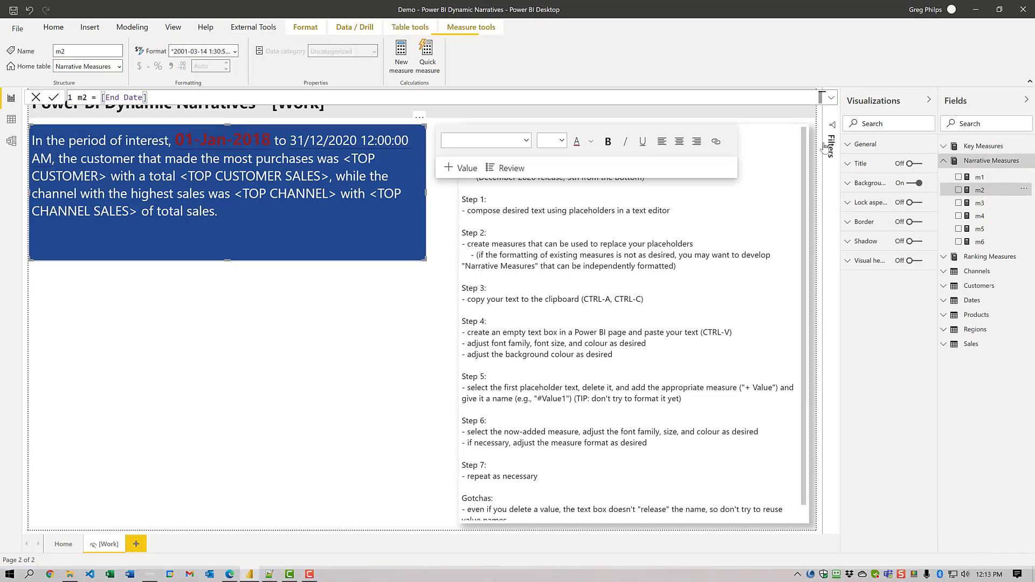
type("d")
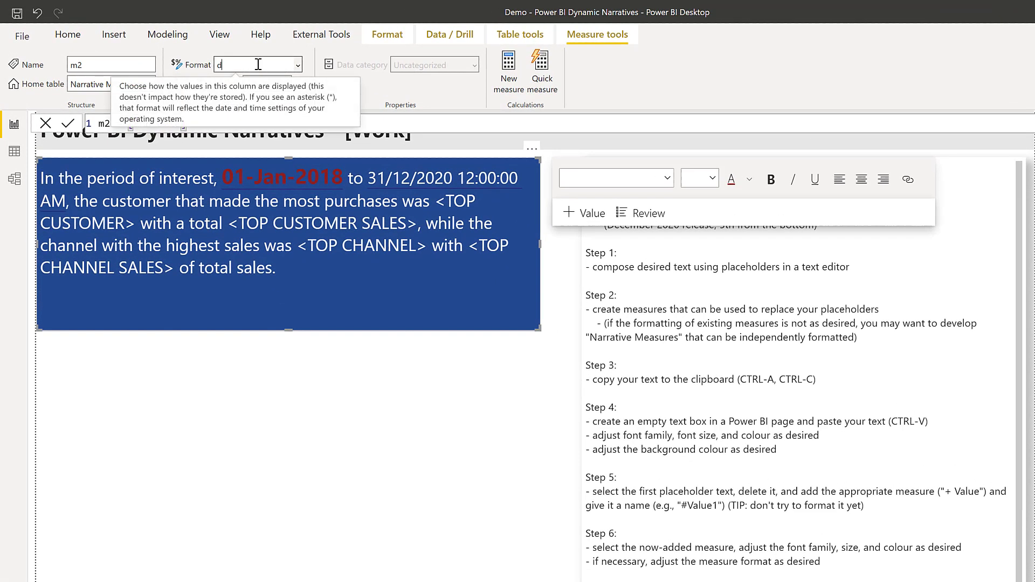
type("d-mmm-yyyy")
key("Return")
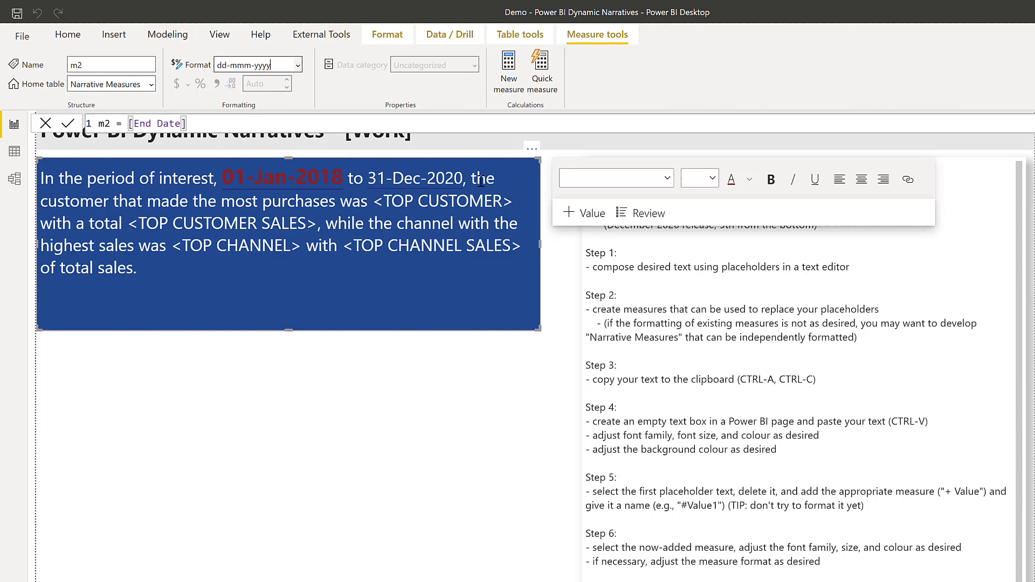
left_click(464, 181)
type(",")
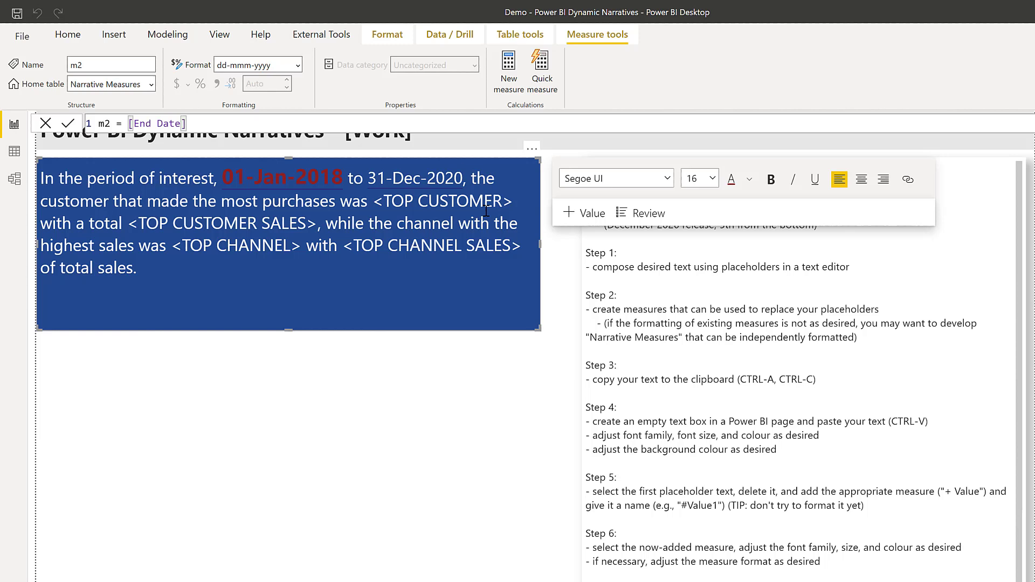
key("Left")
Format the 31-Dec-2020 value as 20-pt Segoe (Bold) in light blue.
key("ctrl+shift+Left")
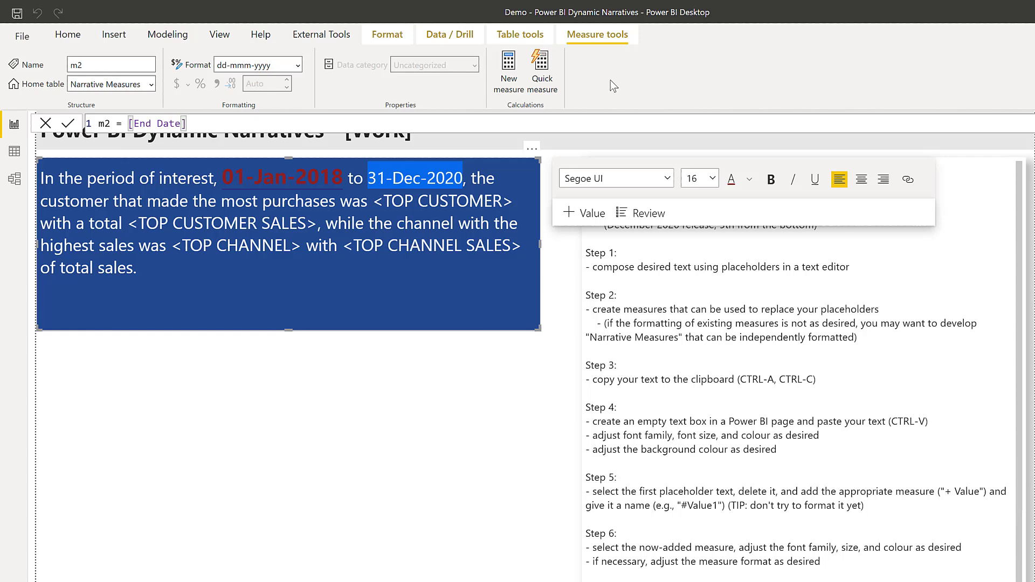
left_click(667, 180)
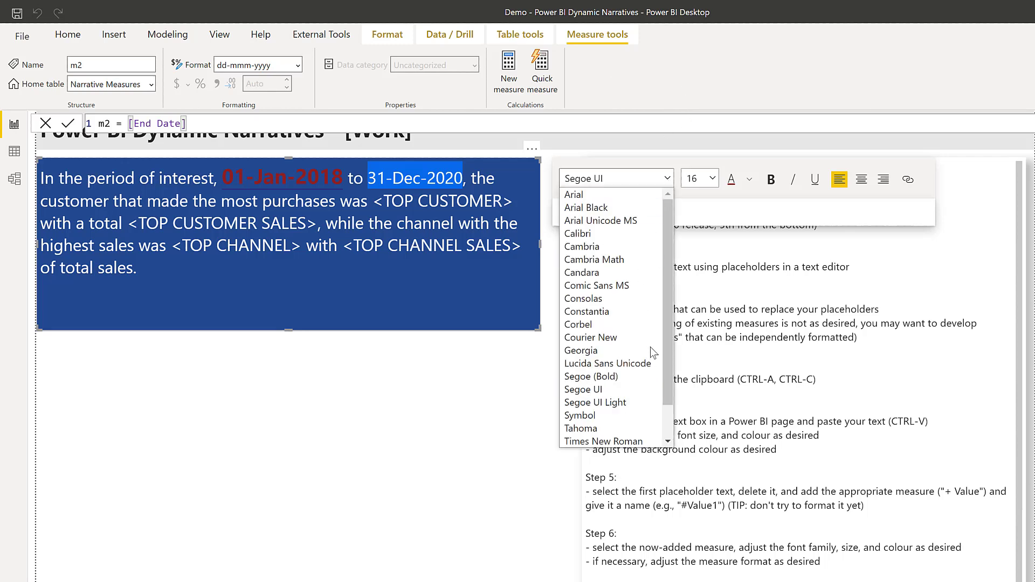
left_click(641, 375)
left_click(713, 184)
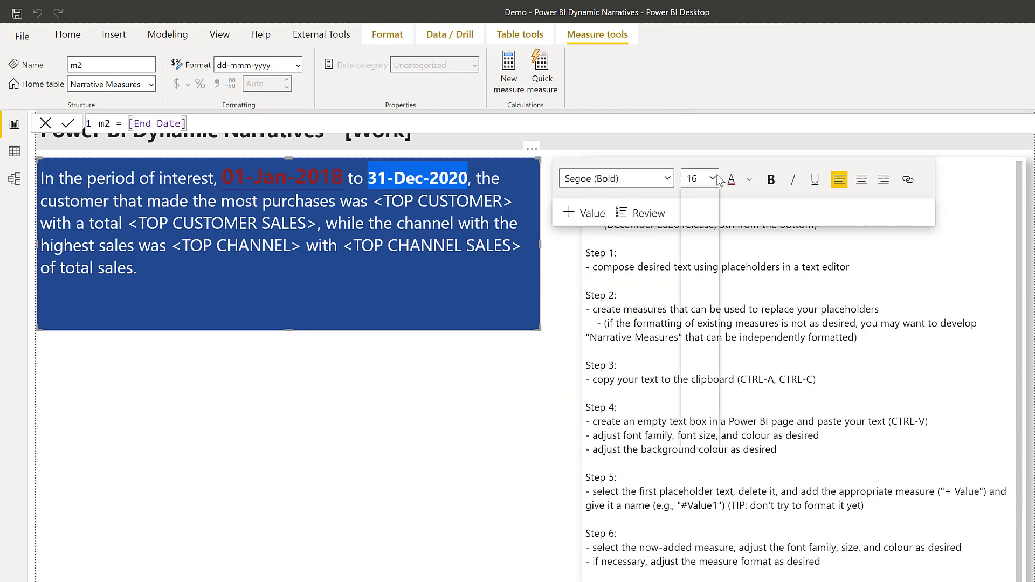
left_click(692, 312)
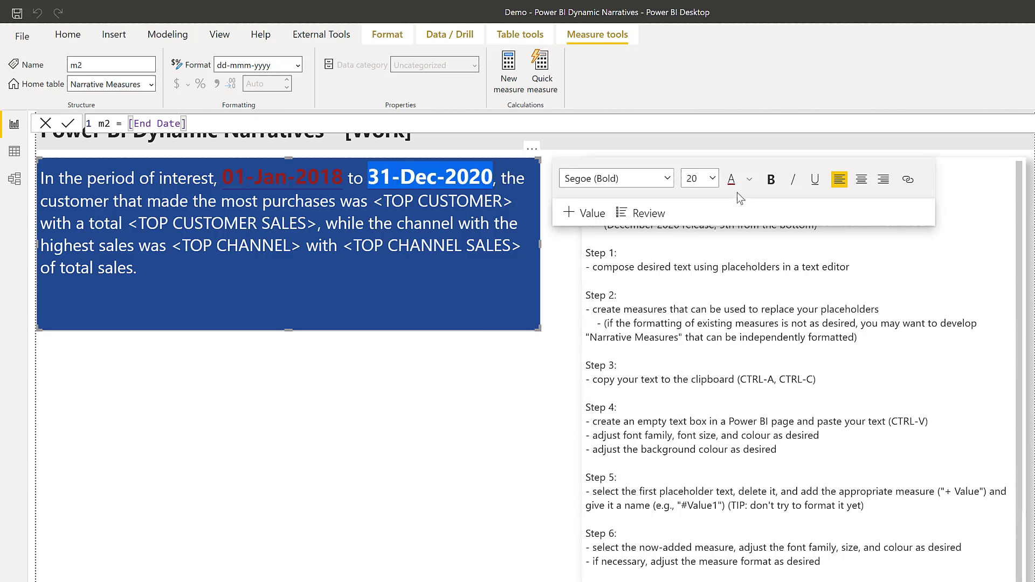
left_click(750, 181)
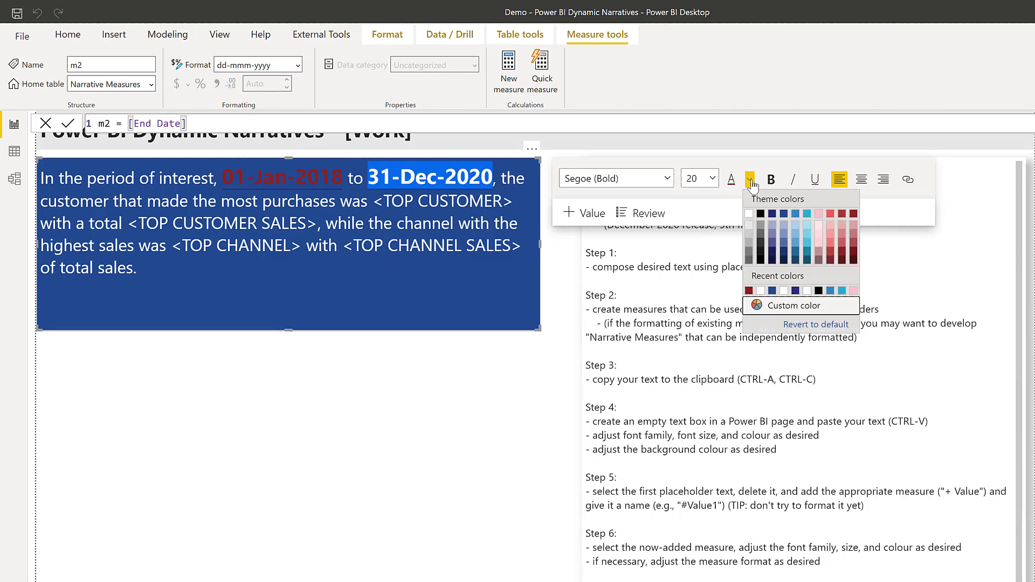
left_click(810, 241)
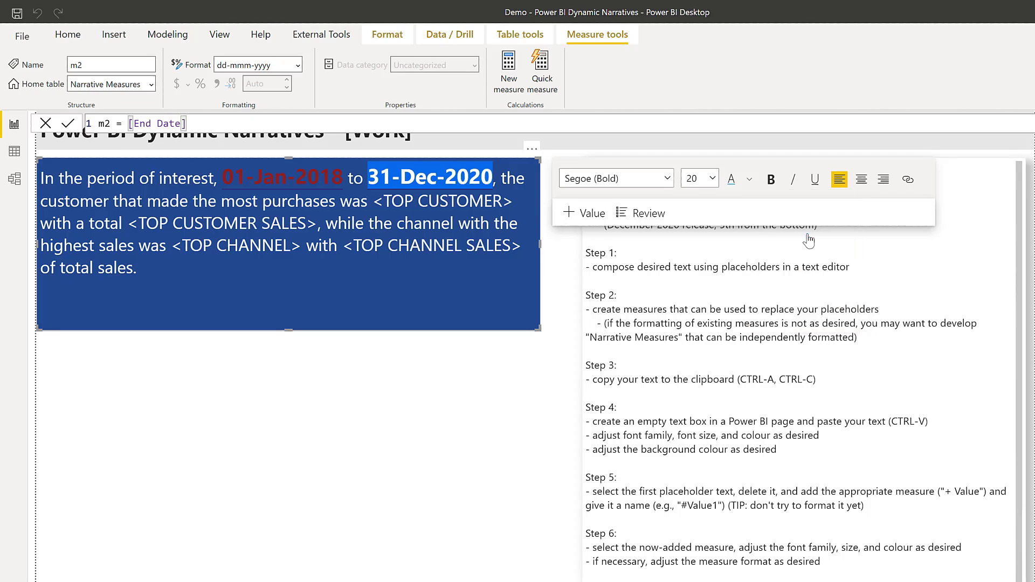
left_click(475, 409)
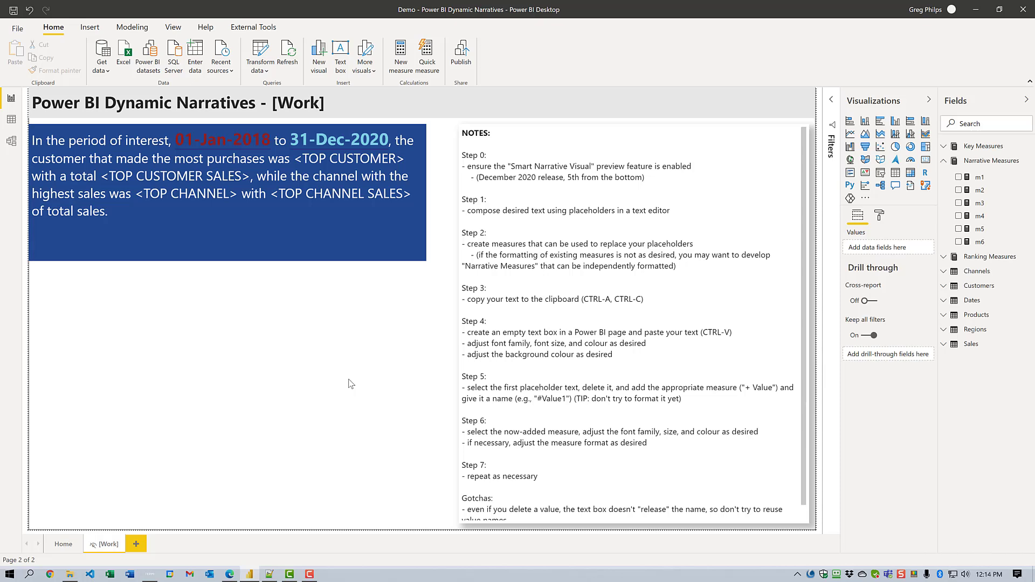
Append a gotcha to the notes: don't format the value while adding it, do it after.
left_click(701, 468)
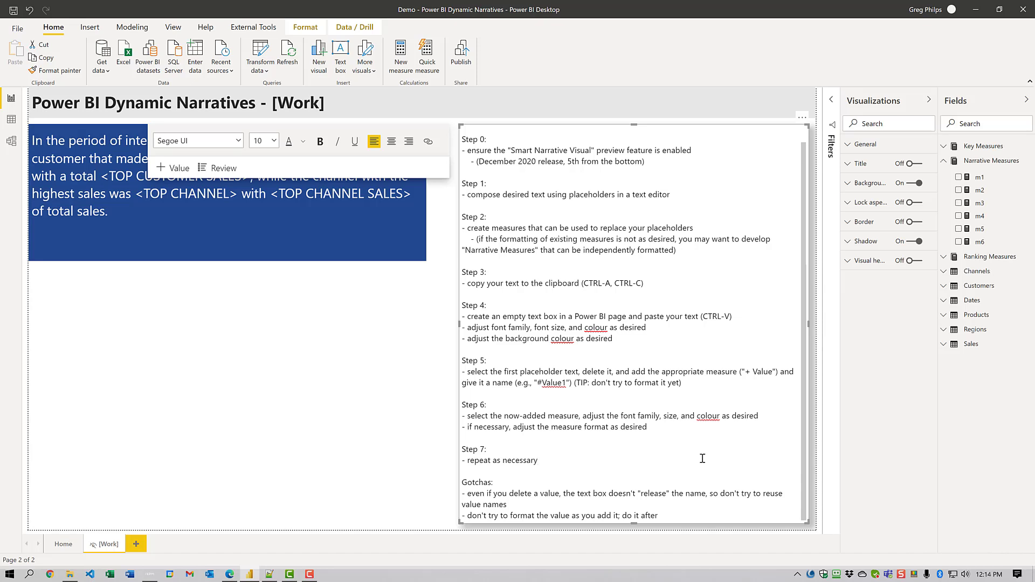
left_click(708, 509)
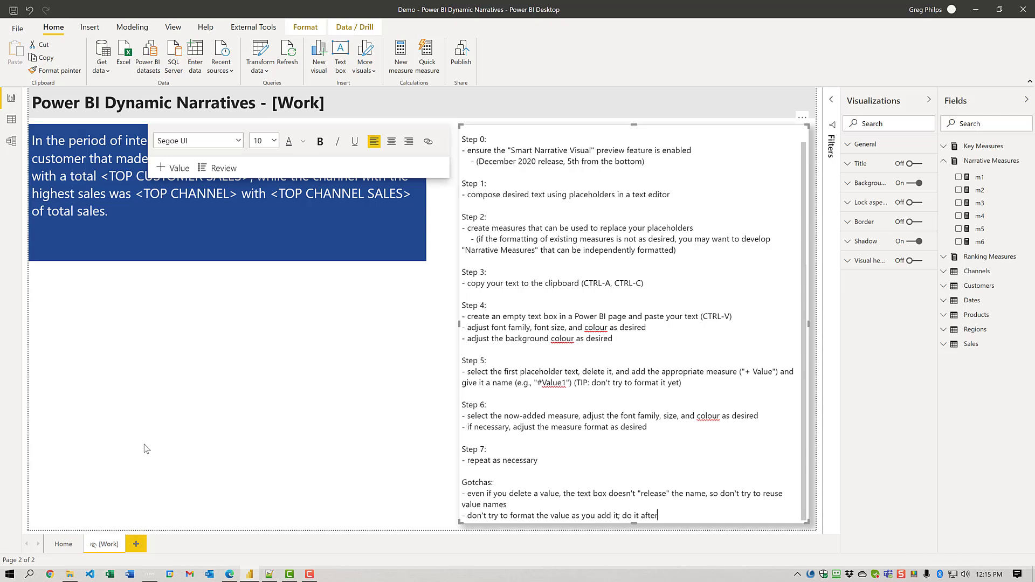
left_click(285, 411)
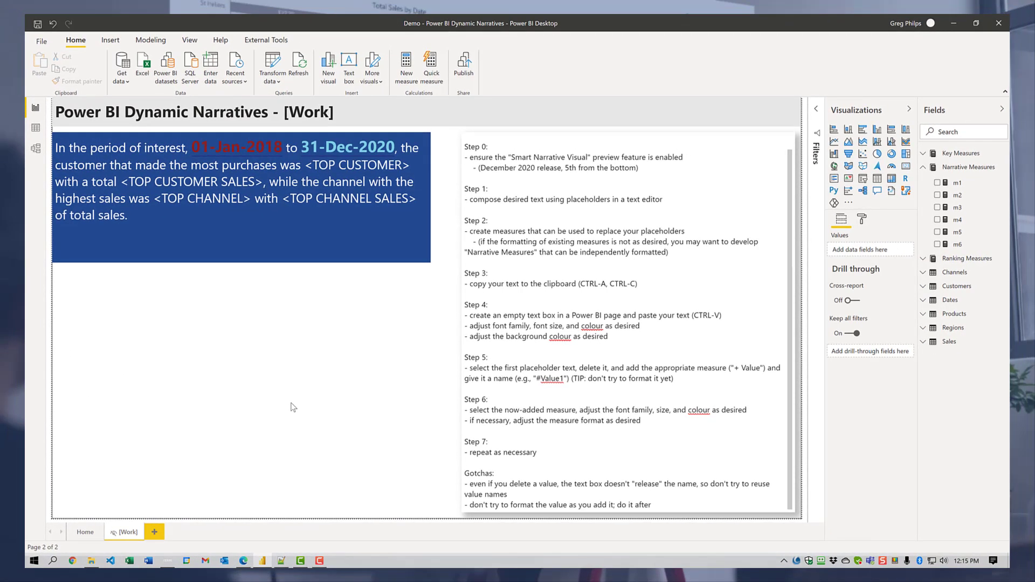